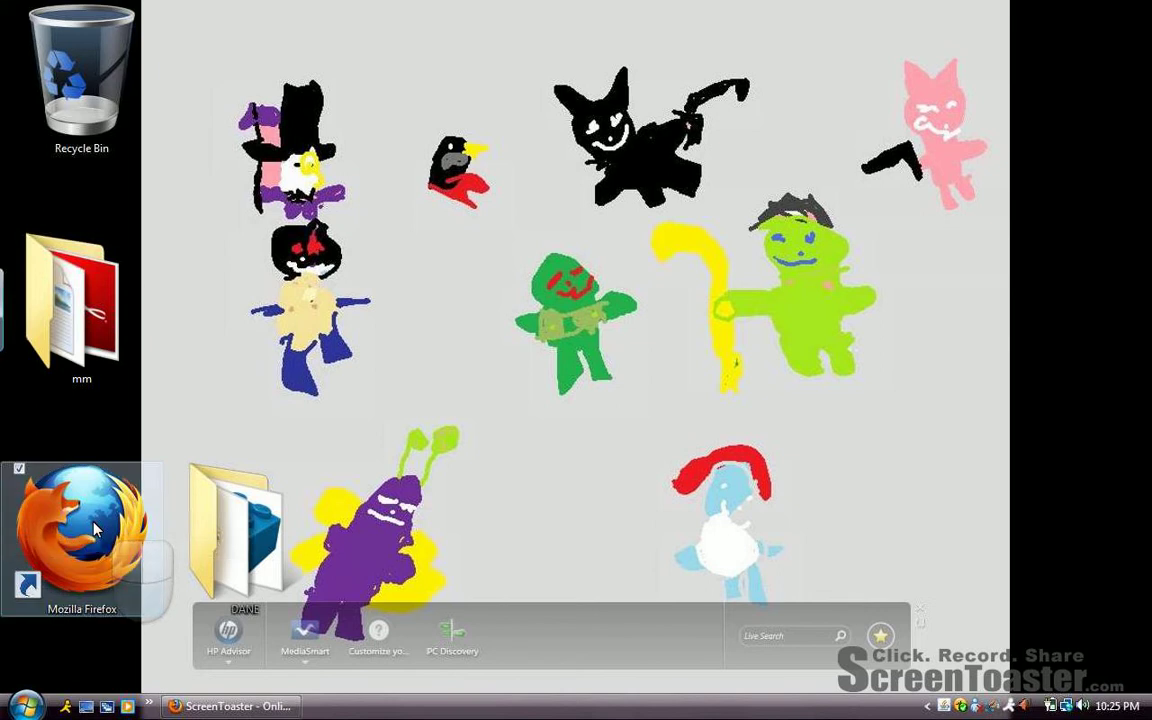
Launch Mozilla Firefox from its desktop shortcut.
double_click(95, 530)
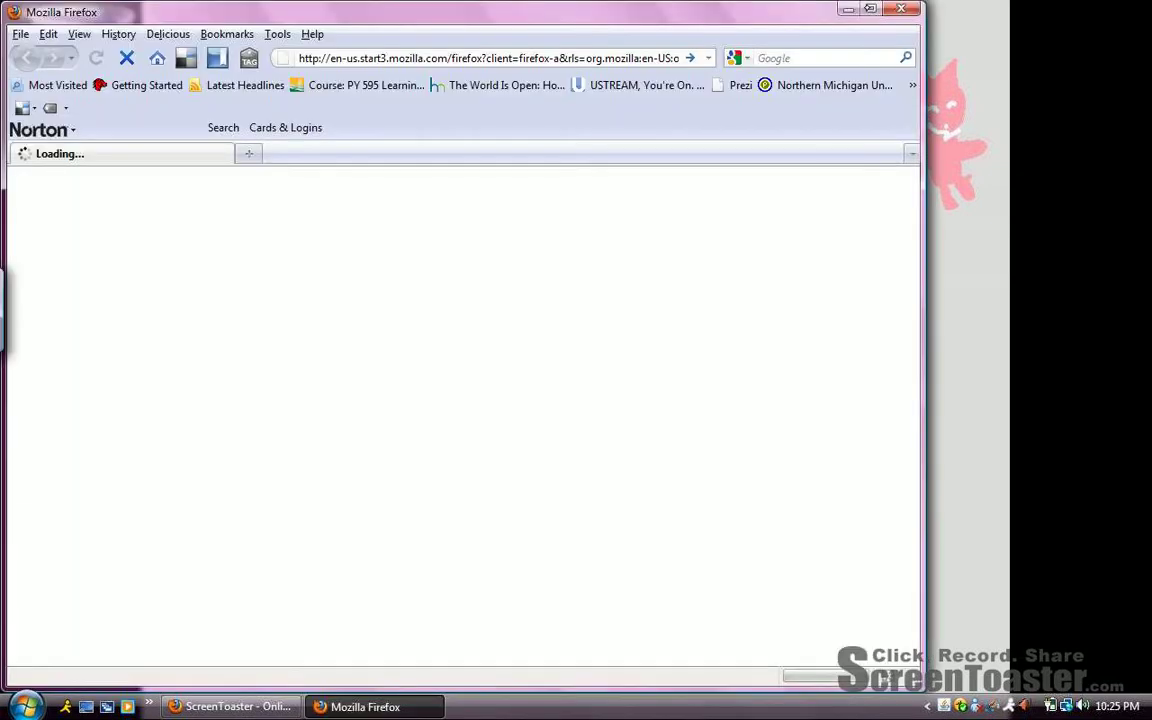
double_click(867, 8)
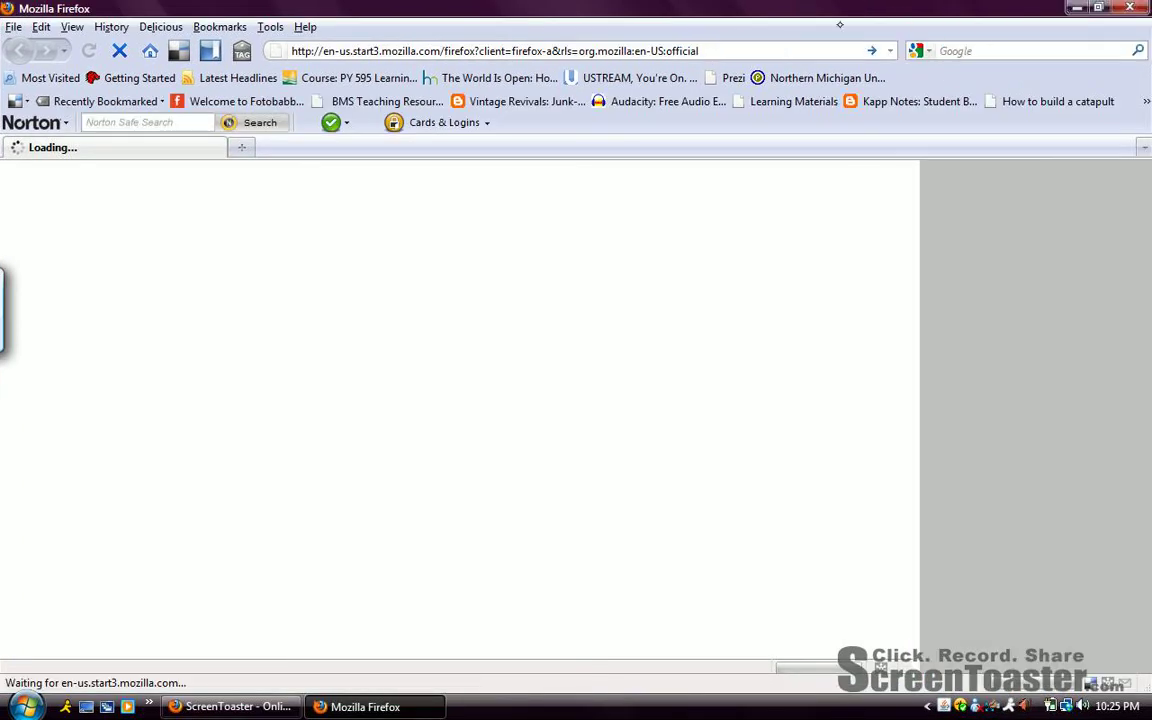
left_click(717, 47)
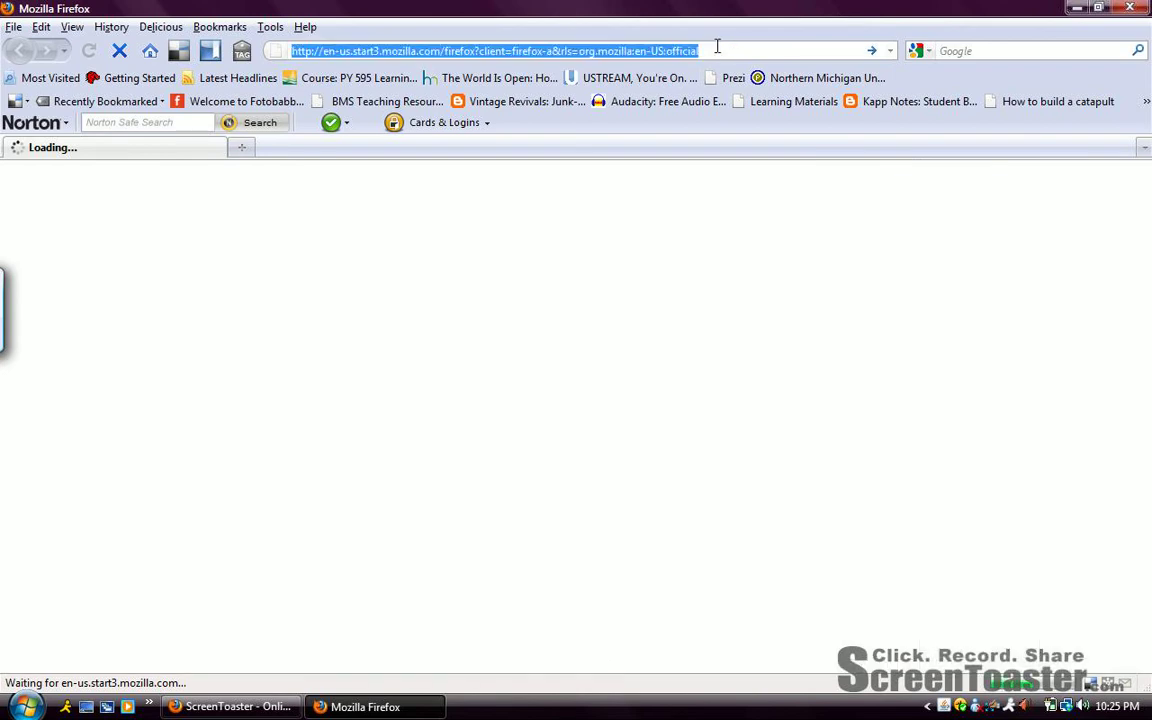
key("BackSpace")
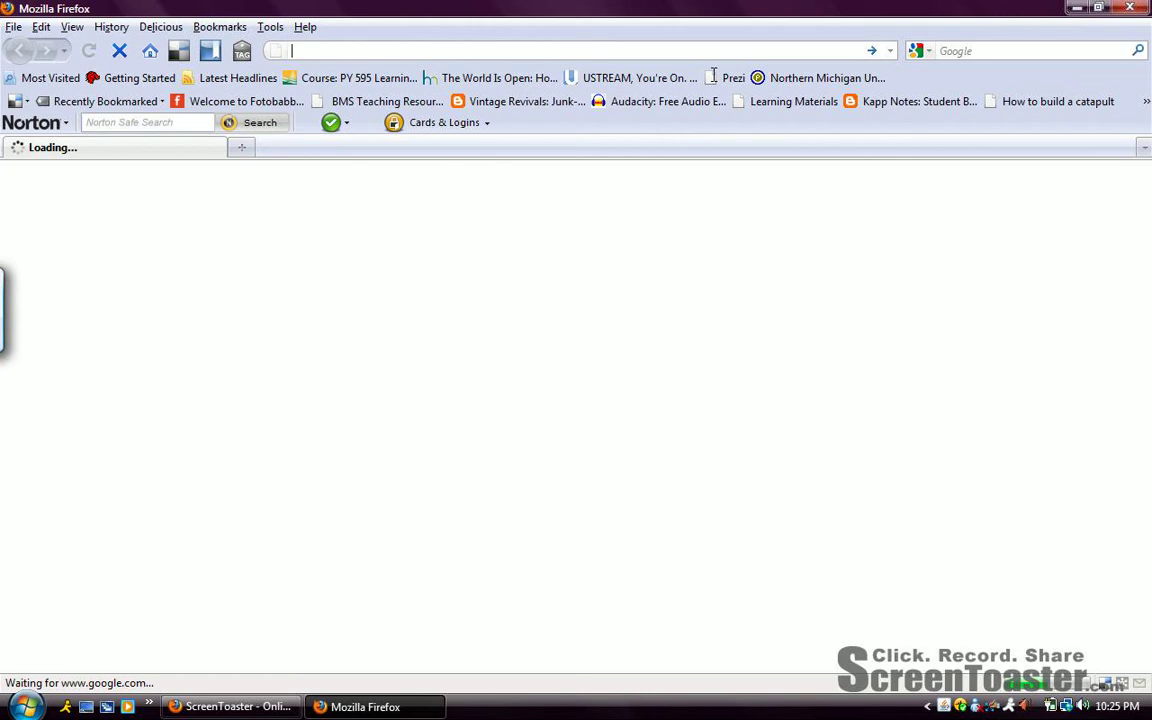
type("w")
type("ww.g")
type("roups.")
type("yahoo.com/")
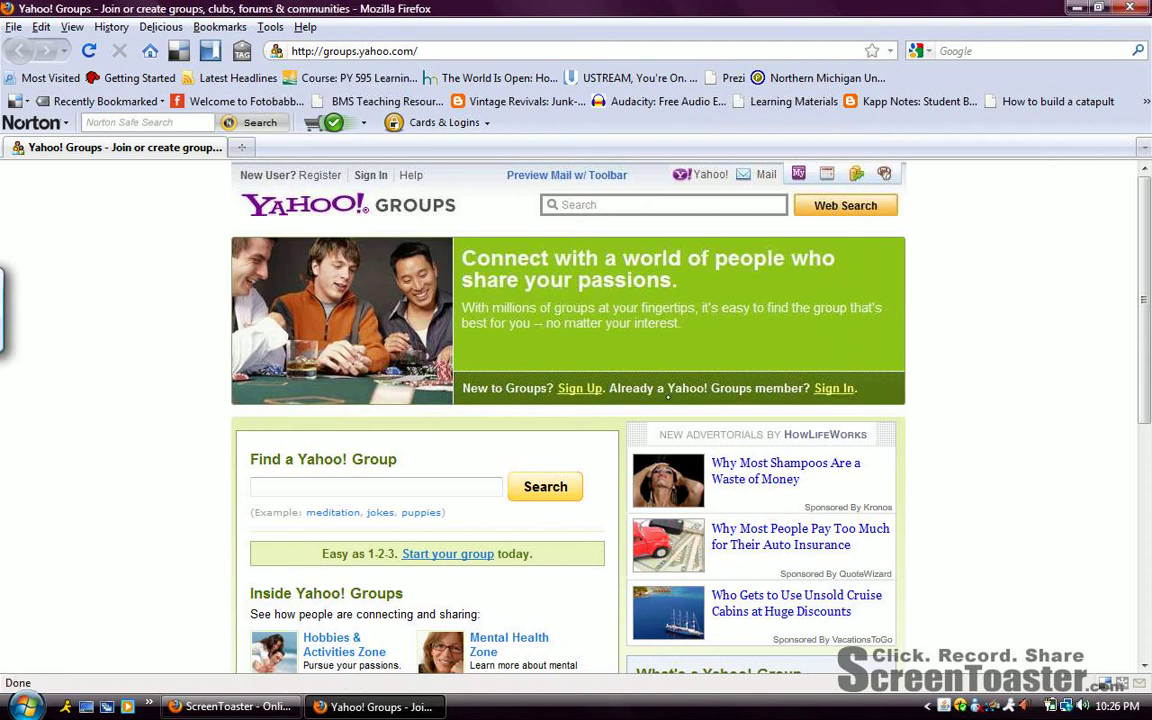
Sign in on the Yahoo sign-in page with the account's Yahoo! ID and password.
left_click(833, 388)
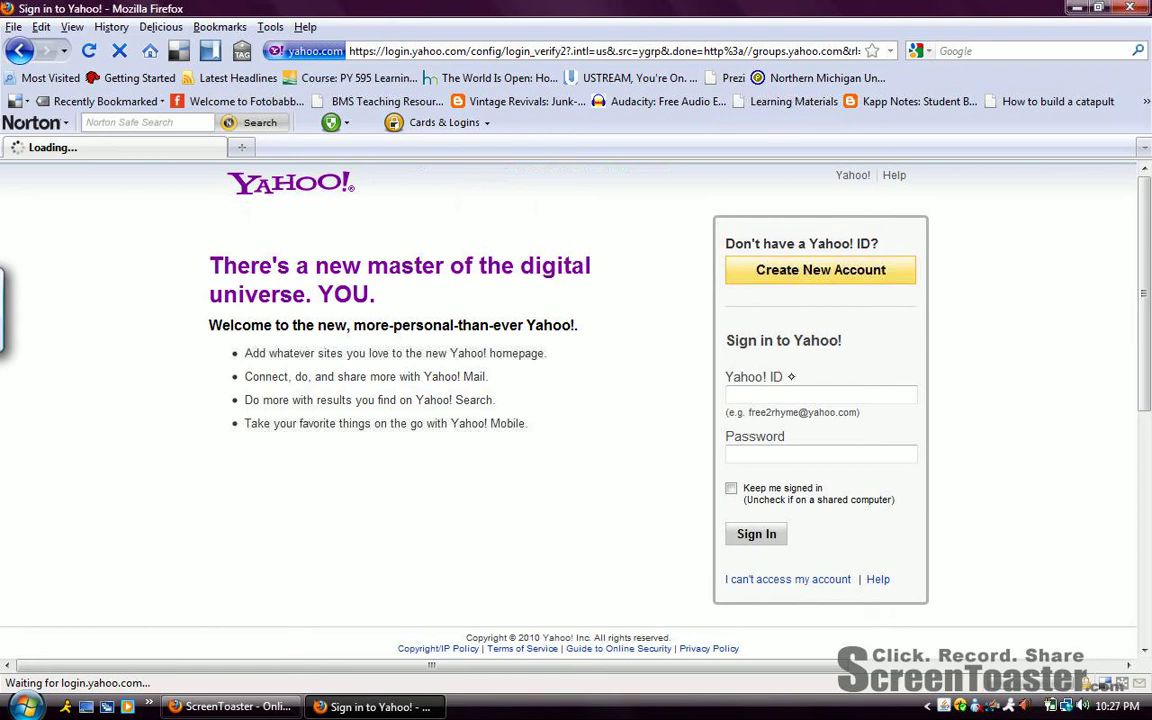
left_click(757, 381)
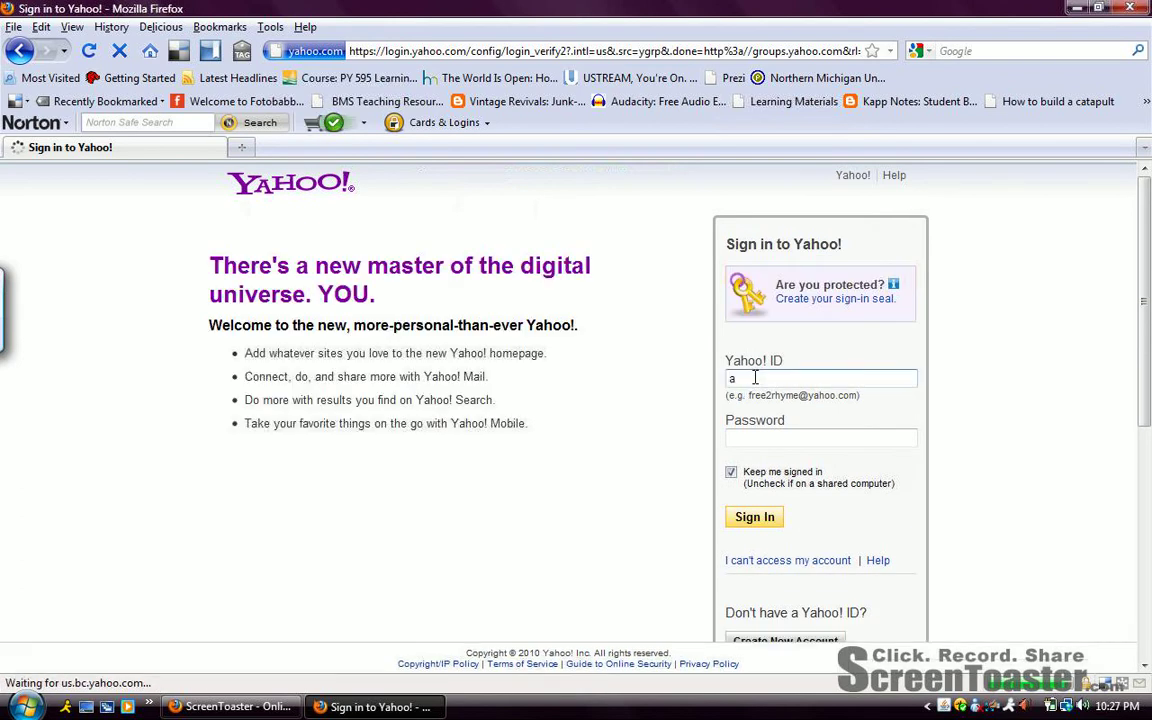
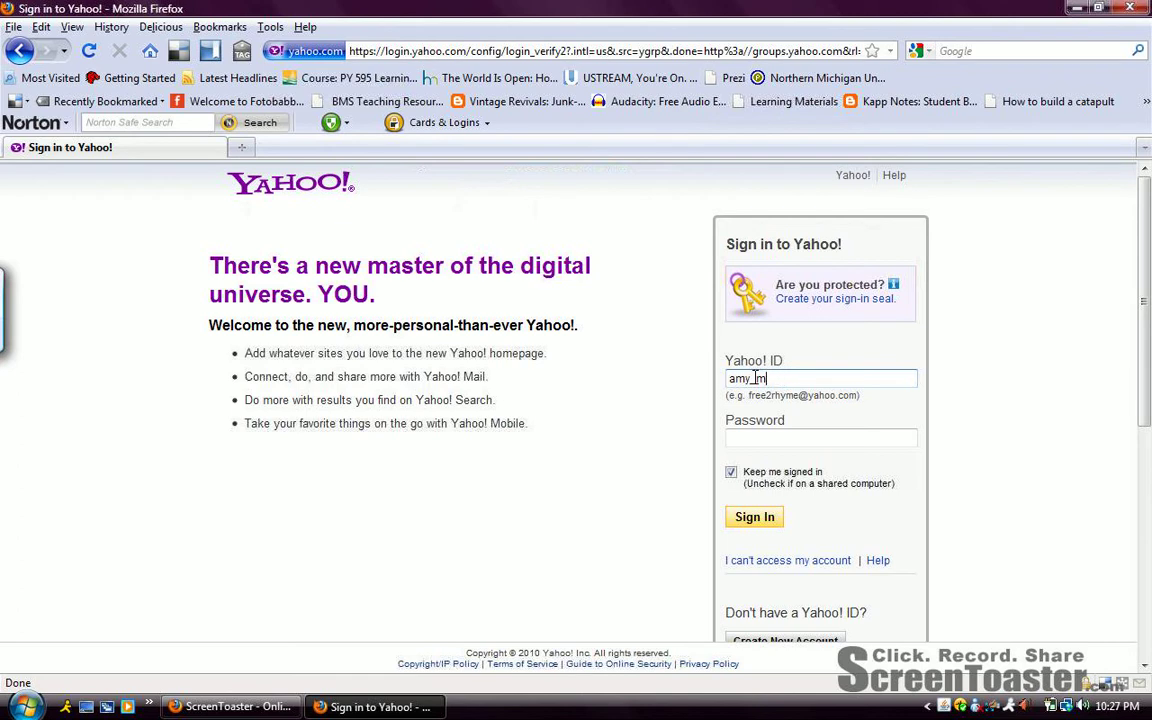
left_click(757, 378)
type("m_")
left_click(771, 437)
type("****")
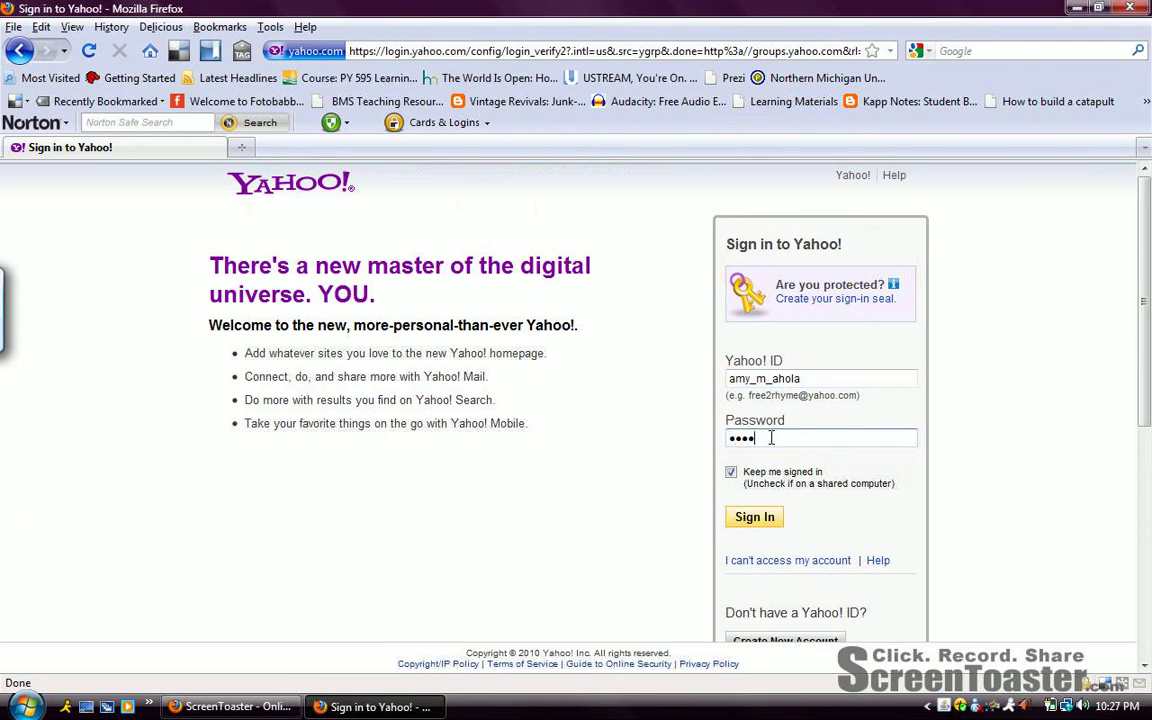
type("***")
key("Return")
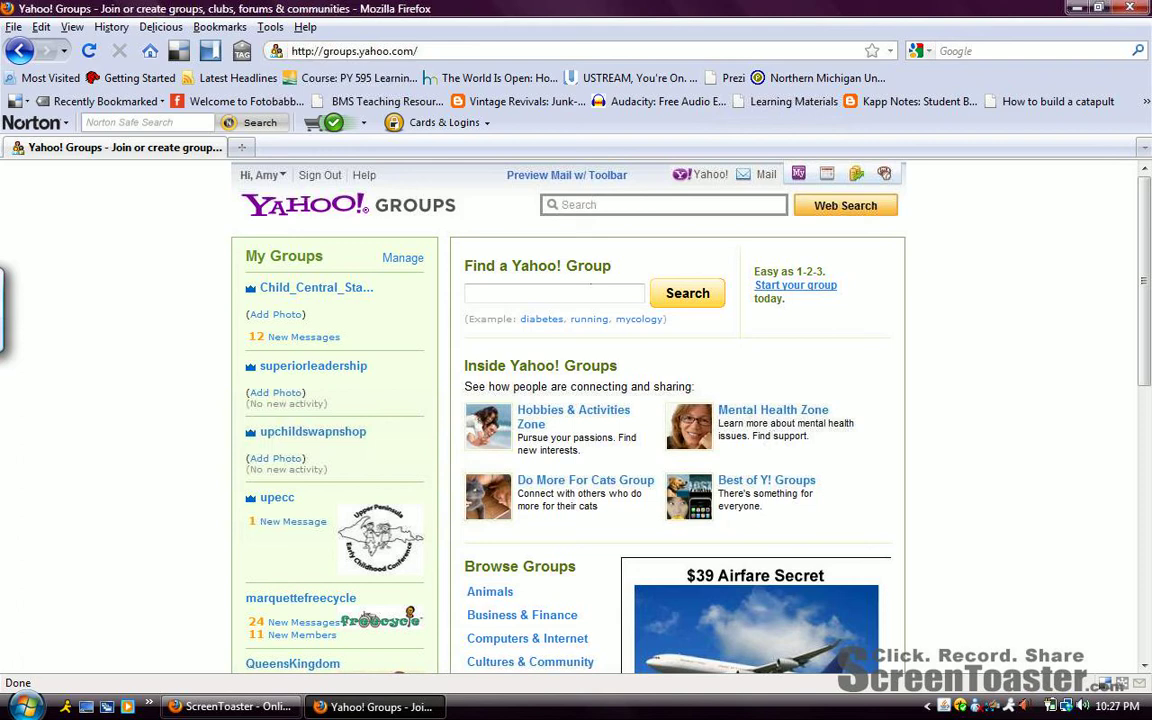
Start a new group and pick the category Schools & Education > Courses.
left_click(812, 285)
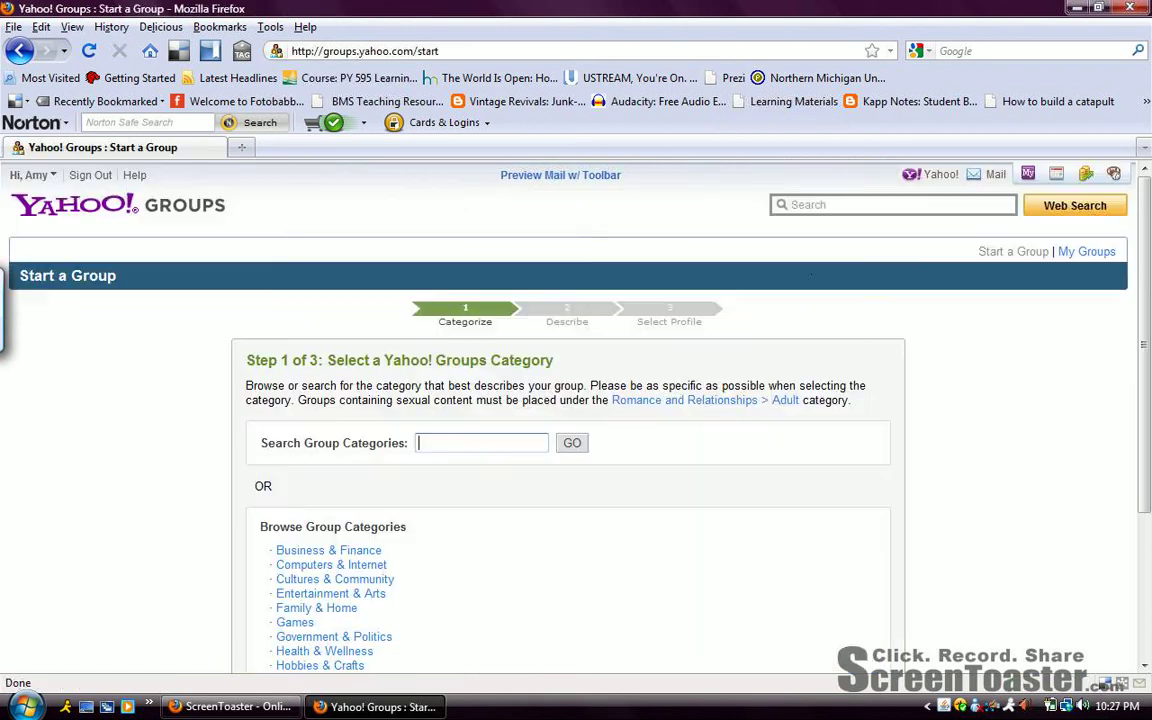
scroll(450, 478, "down", 2)
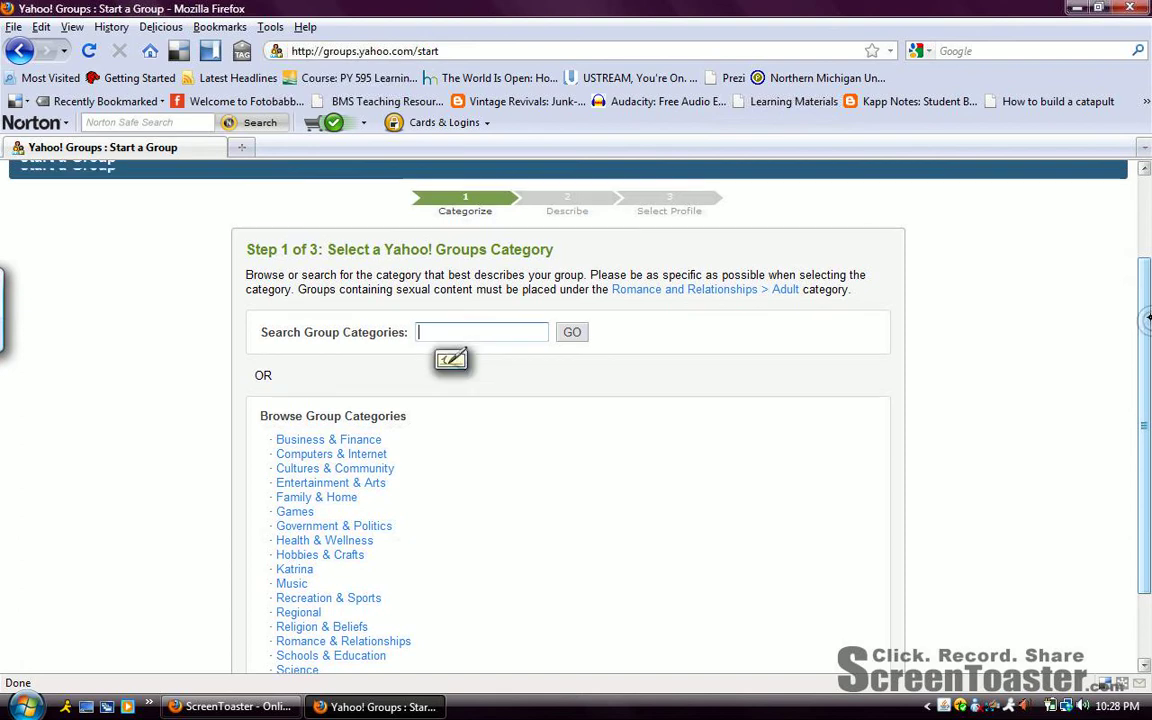
scroll(1139, 356, "down", 1)
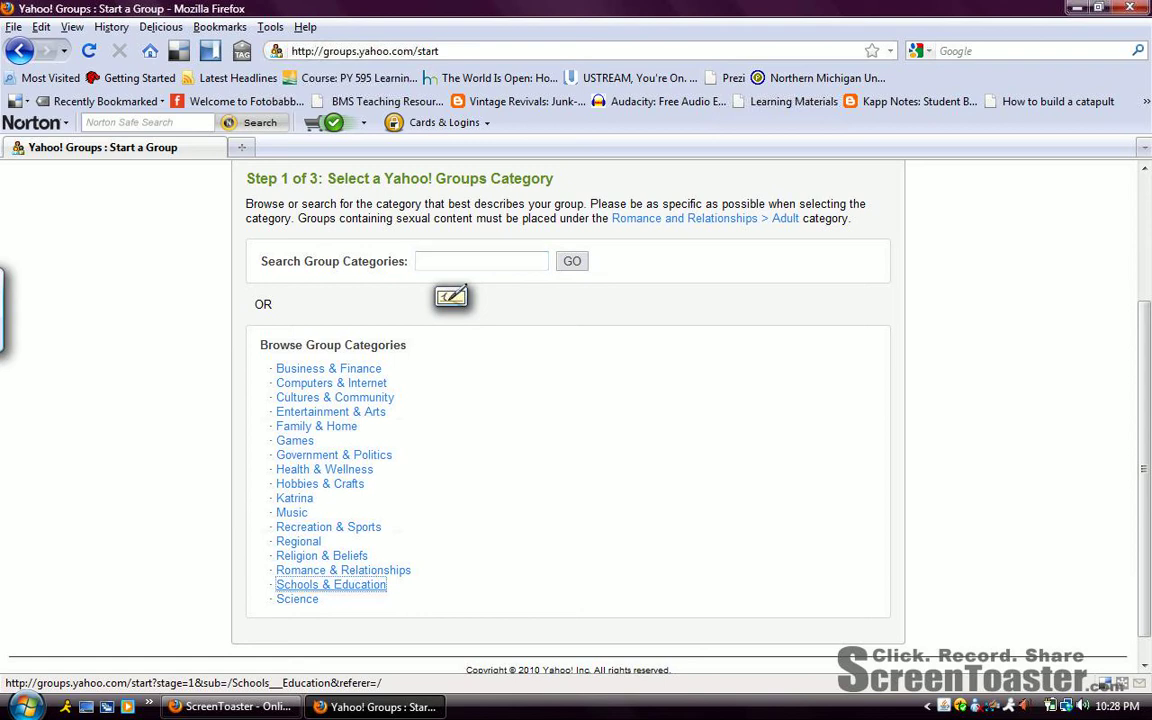
left_click(330, 584)
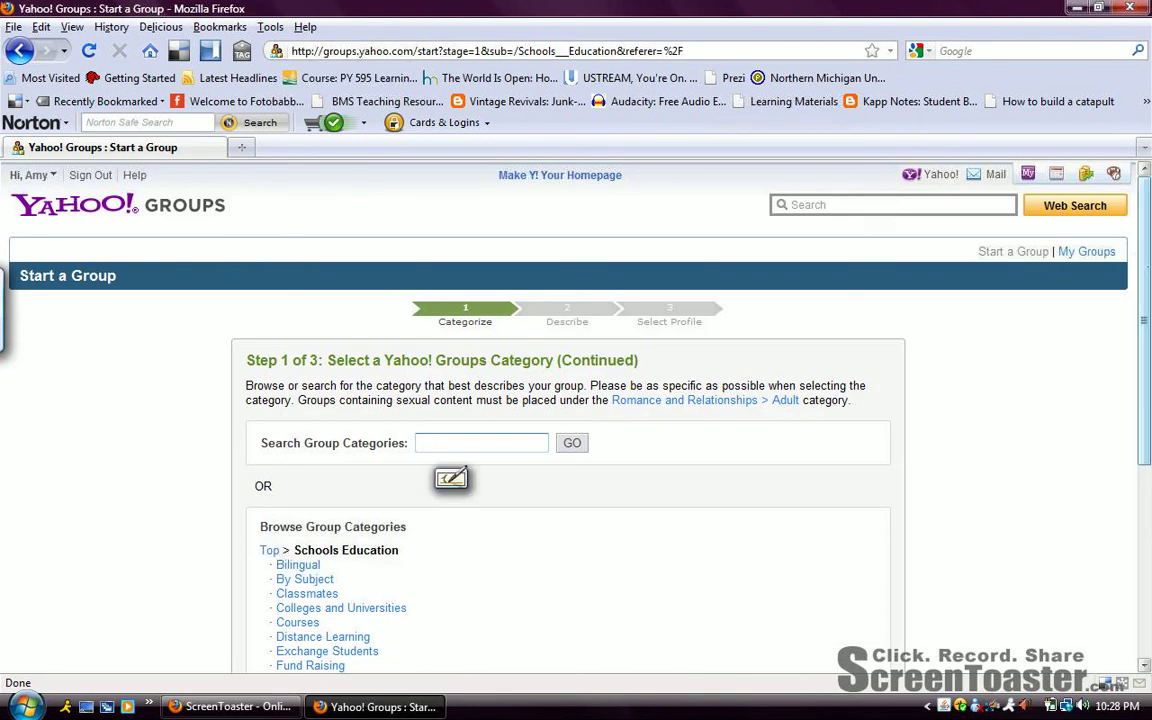
scroll(450, 478, "down", 2)
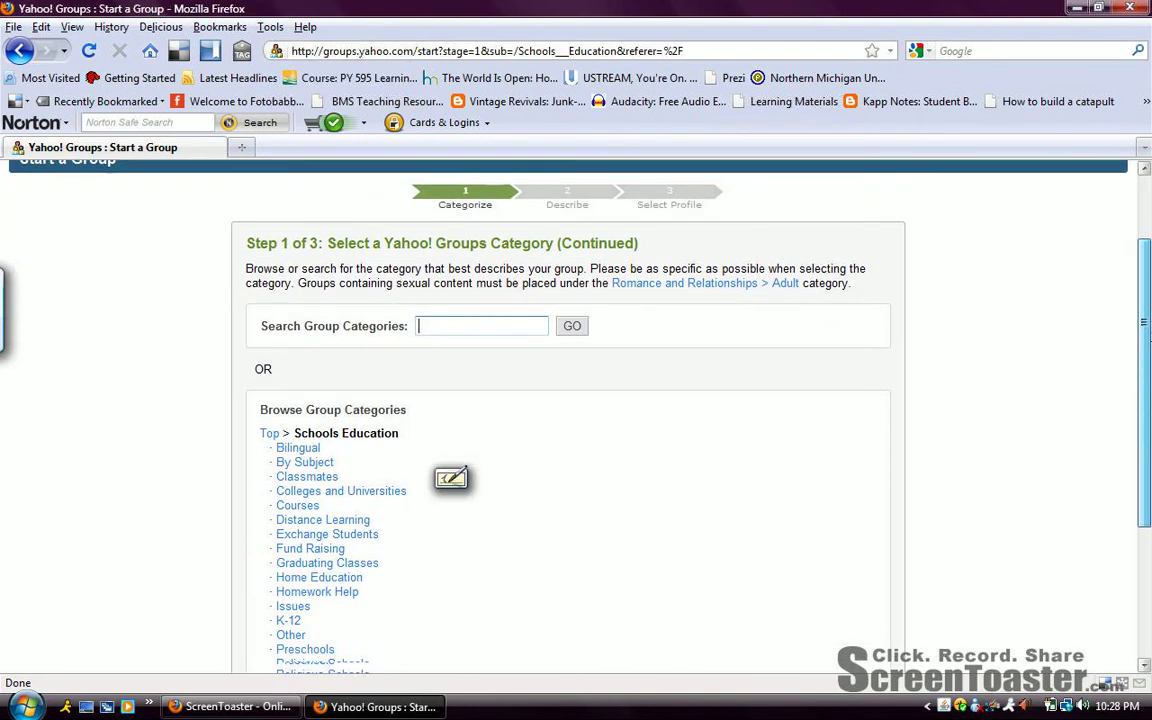
scroll(450, 478, "down", 2)
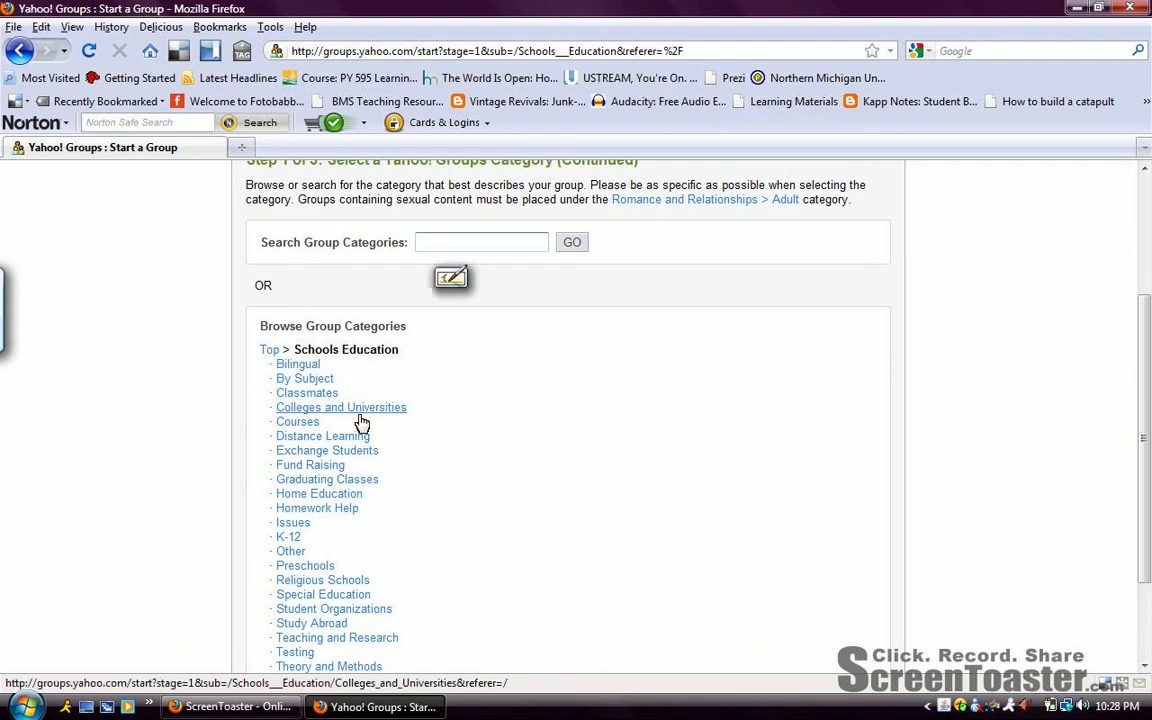
left_click(295, 418)
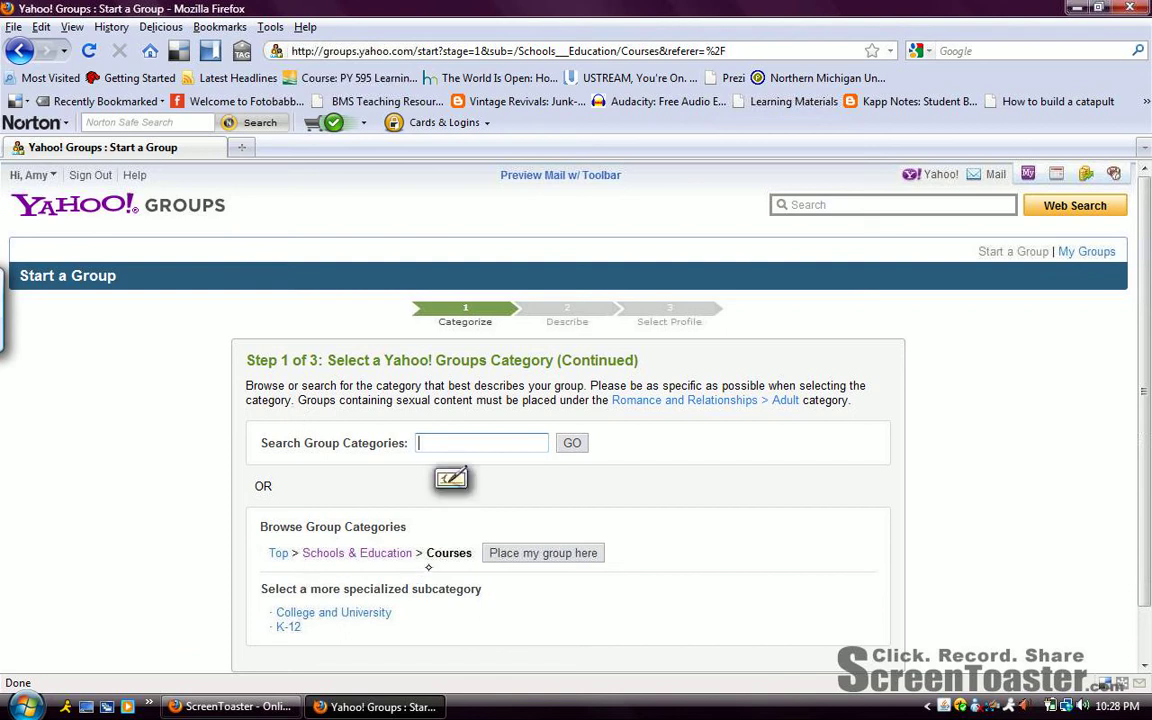
File the group under Courses, naming it PY595 with email address py595.
left_click(543, 550)
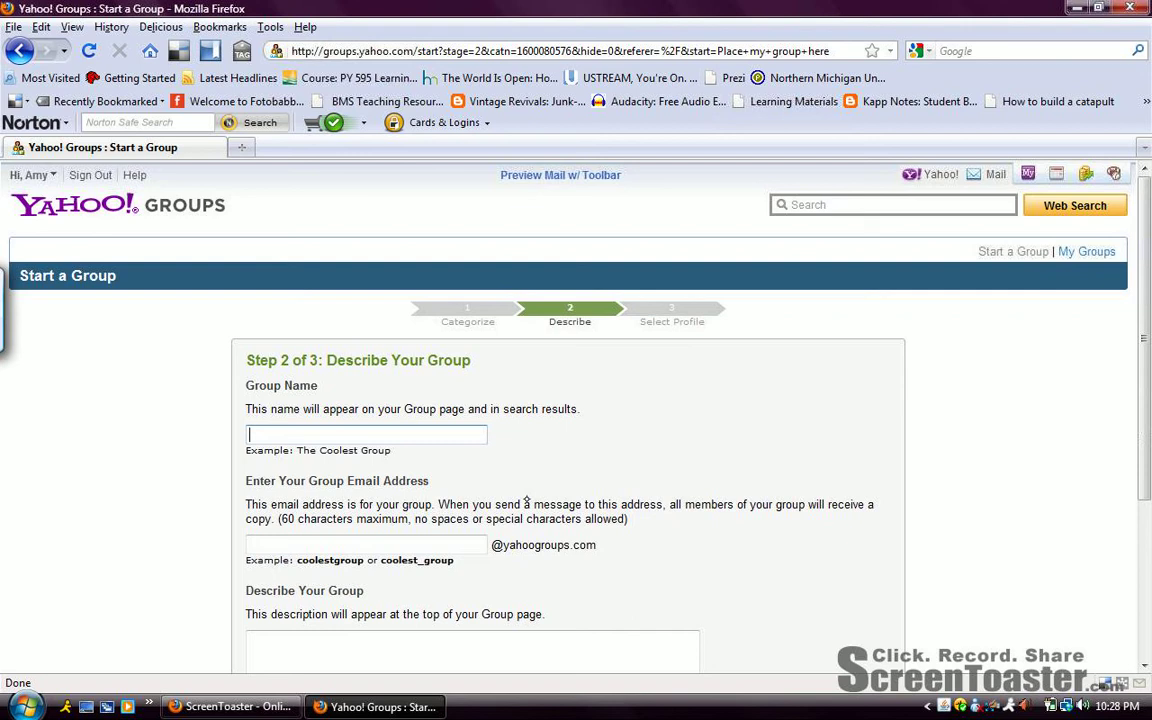
type("PY595")
key("Tab")
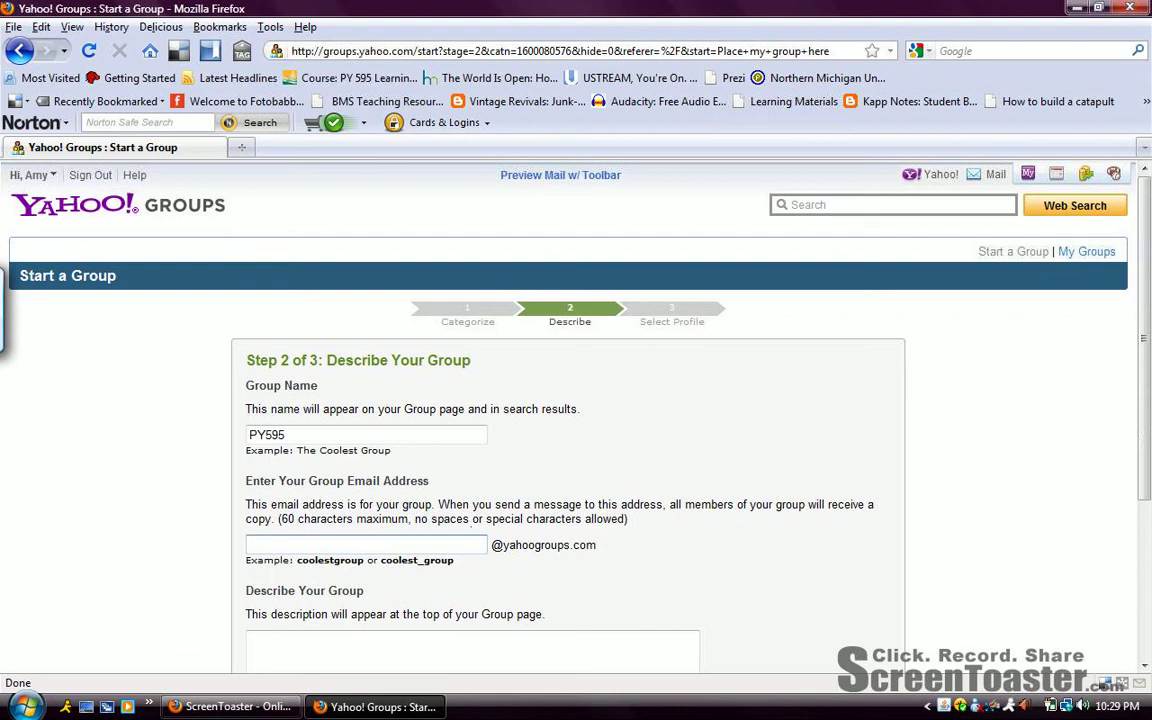
type("py595")
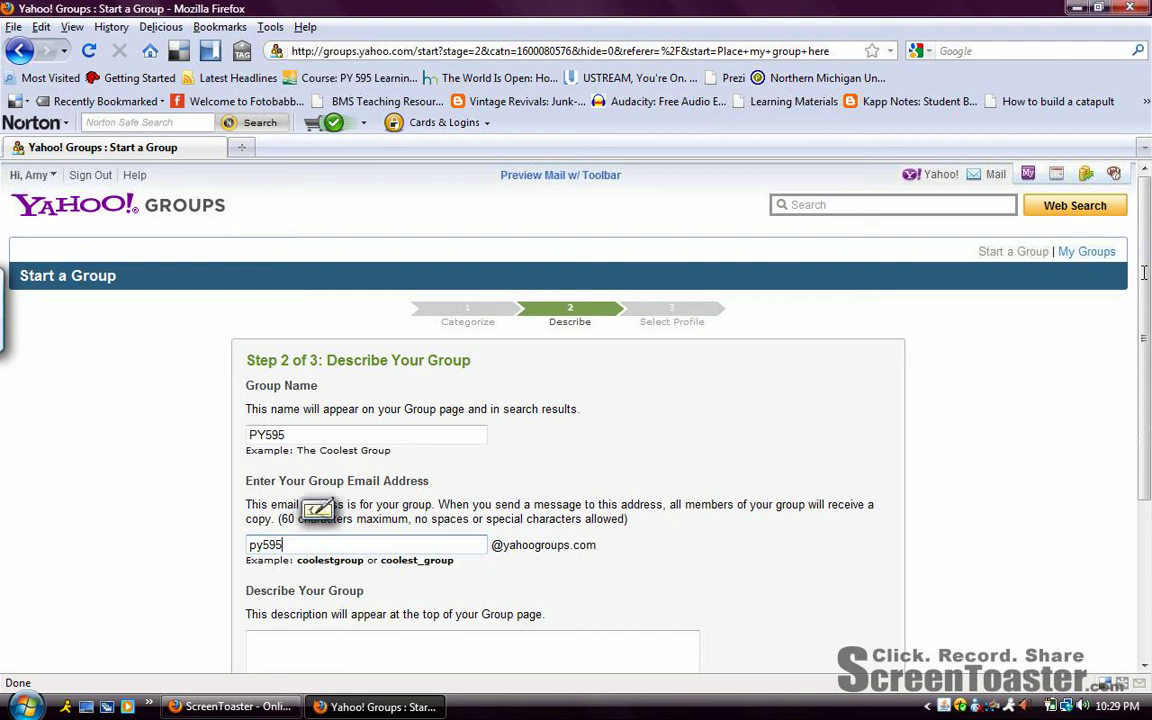
scroll(317, 508, "down", 2)
scroll(317, 508, "down", 1)
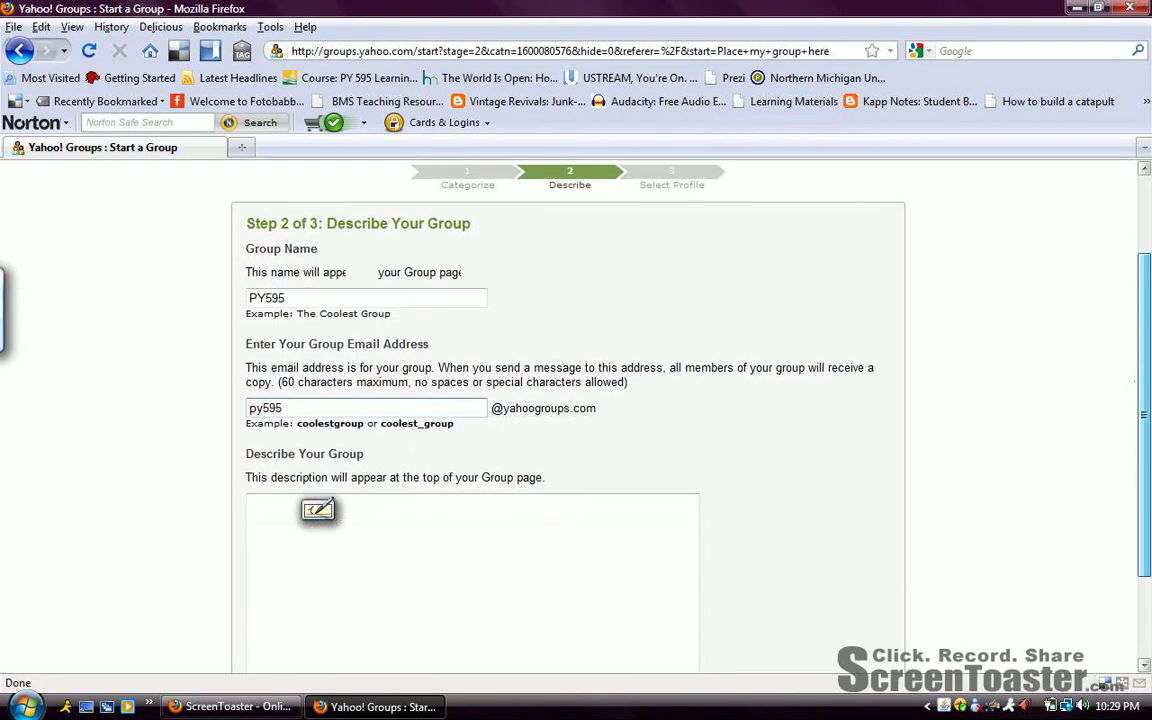
scroll(317, 508, "down", 1)
Describe the group as for students enrolled in PY 595 at Northern Michigan University, fixing 'Michigna'.
left_click(317, 509)
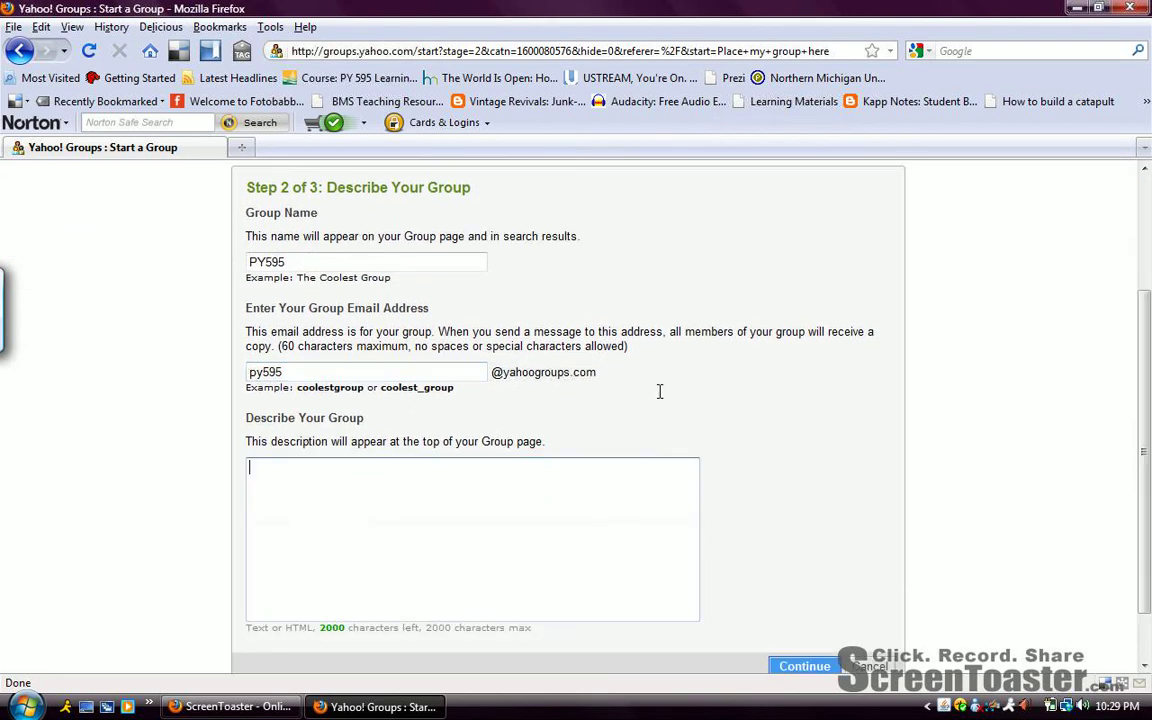
type("This group is for the studnets ")
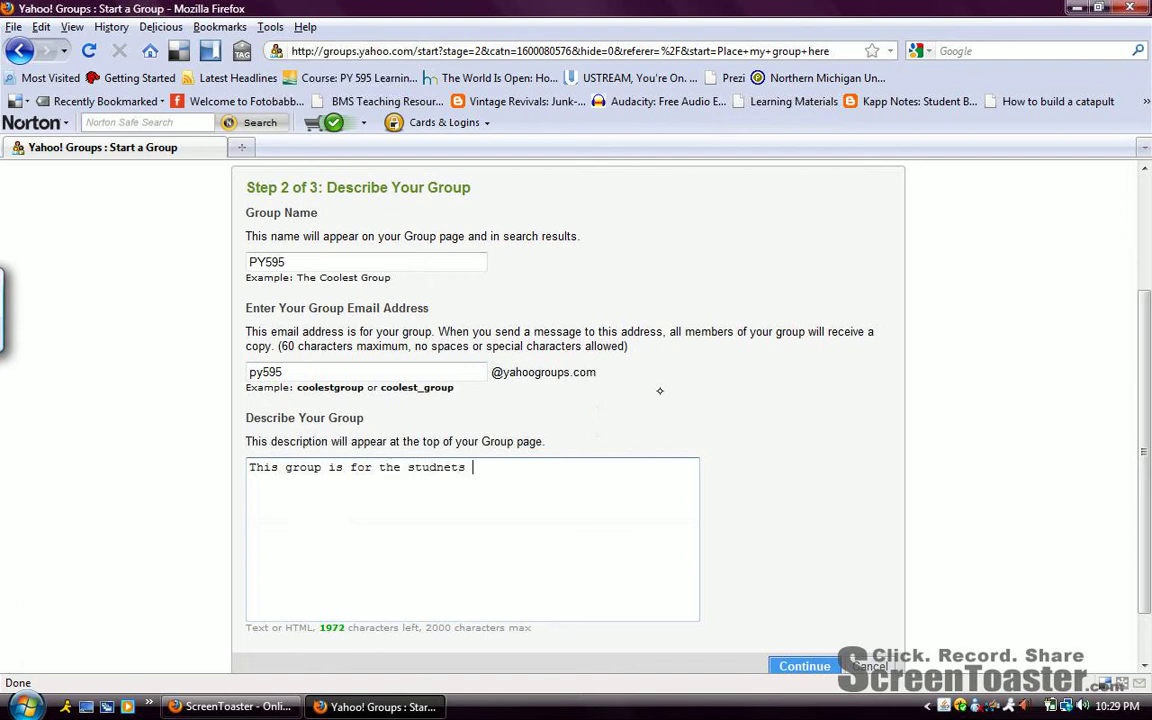
type("enrolled in PY ")
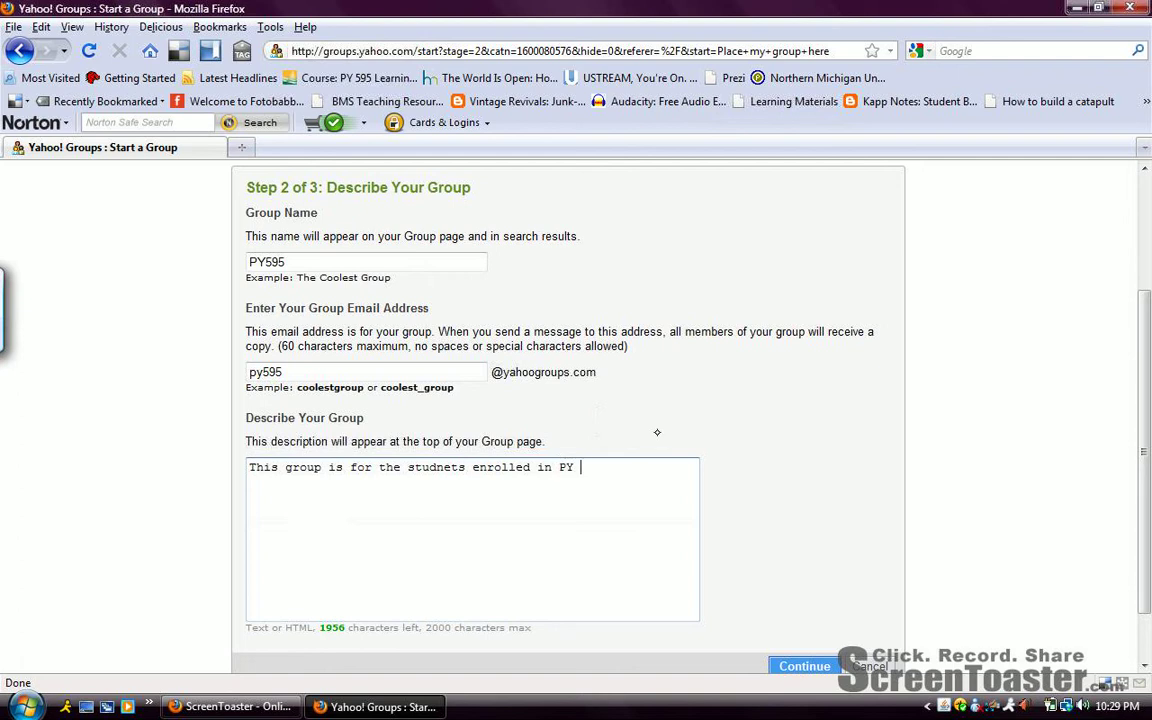
type("595 at Nor")
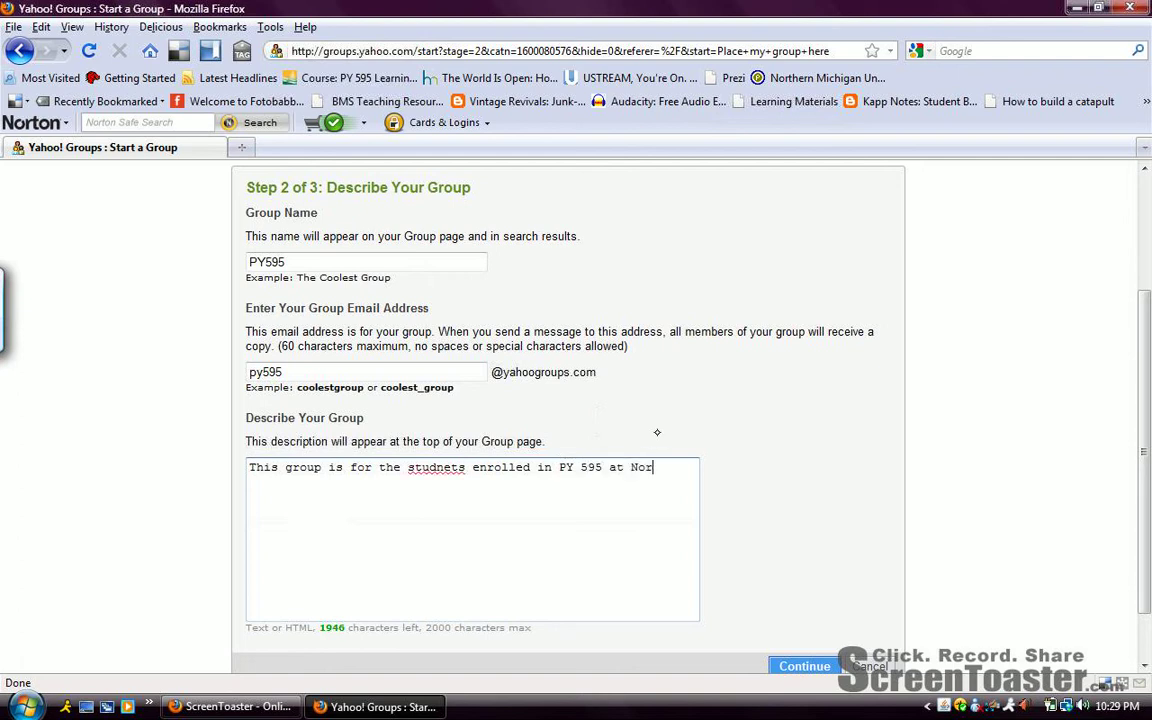
type("thern Michigna Unive")
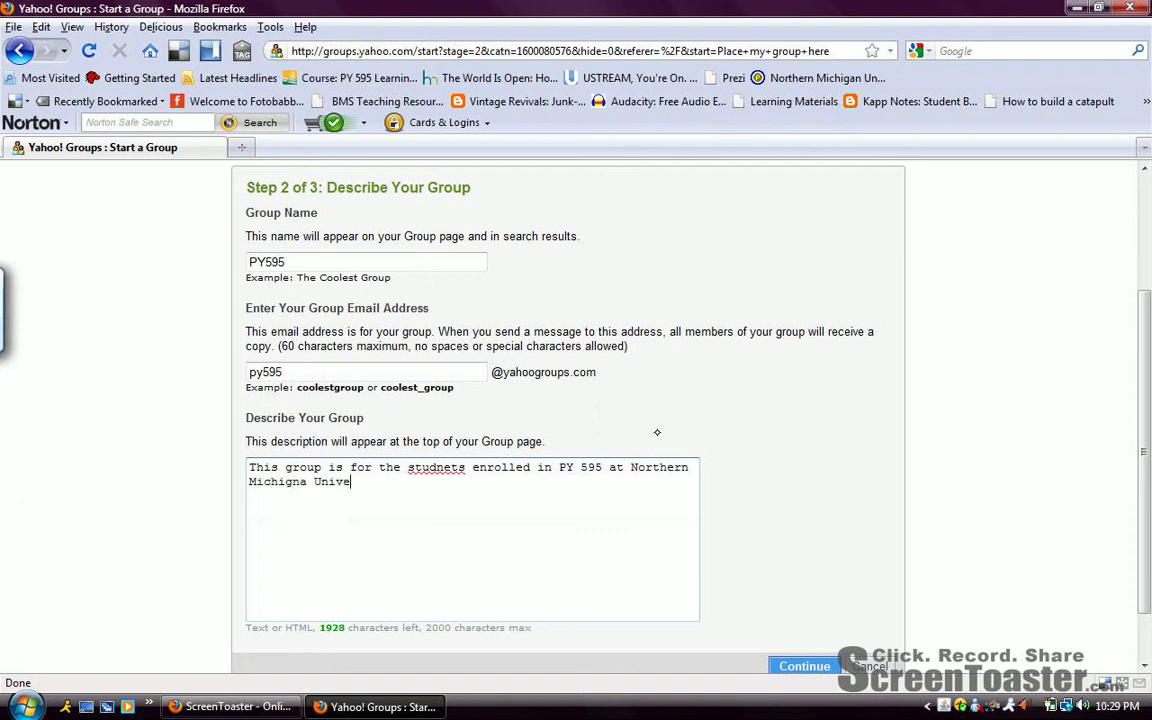
type("rsity.")
left_click(306, 481)
key("BackSpace")
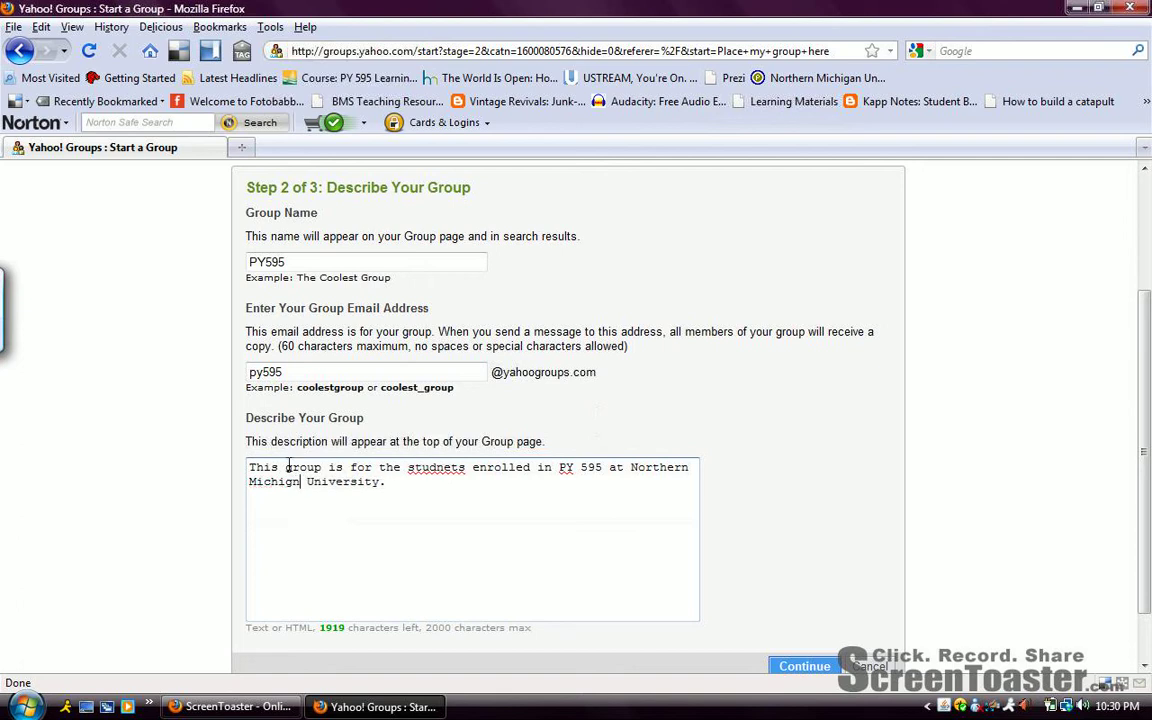
type("a")
Correct 'studnets' to 'students' and submit Step 2.
key("Up")
key("Right")
key("Right")
key("Right")
key("Right")
key("Right")
key("Right")
key("Right")
key("Right")
key("Right")
key("Right")
key("Right")
key("Right")
key("Right")
key("Right")
key("Right")
key("Right")
key("Right")
key("Right")
key("Right")
key("Right")
key("Right")
key("Right")
key("Right")
key("Left")
key("Left")
key("BackSpace")
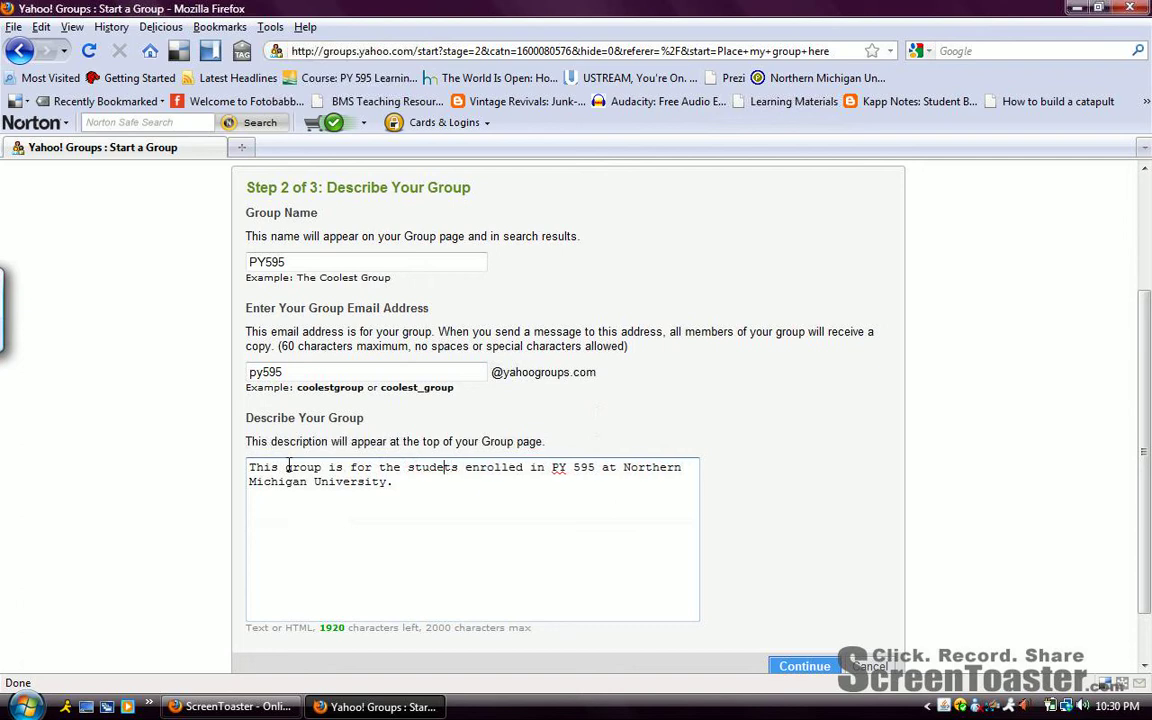
type("e")
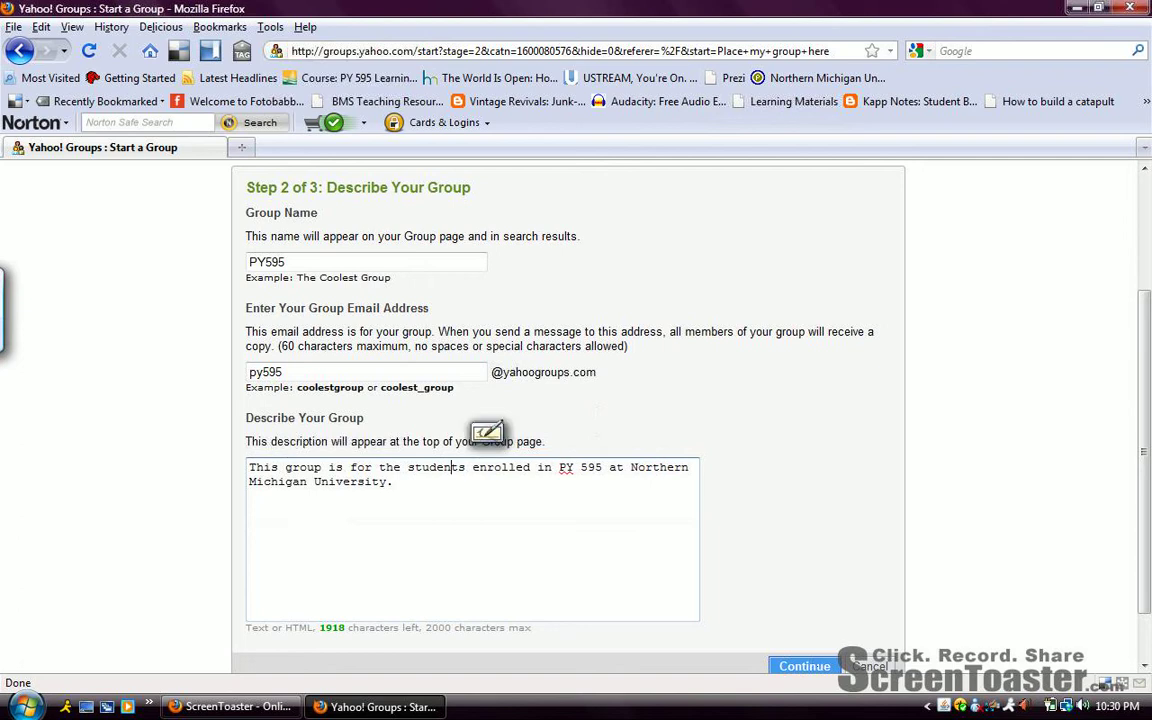
left_click(804, 666)
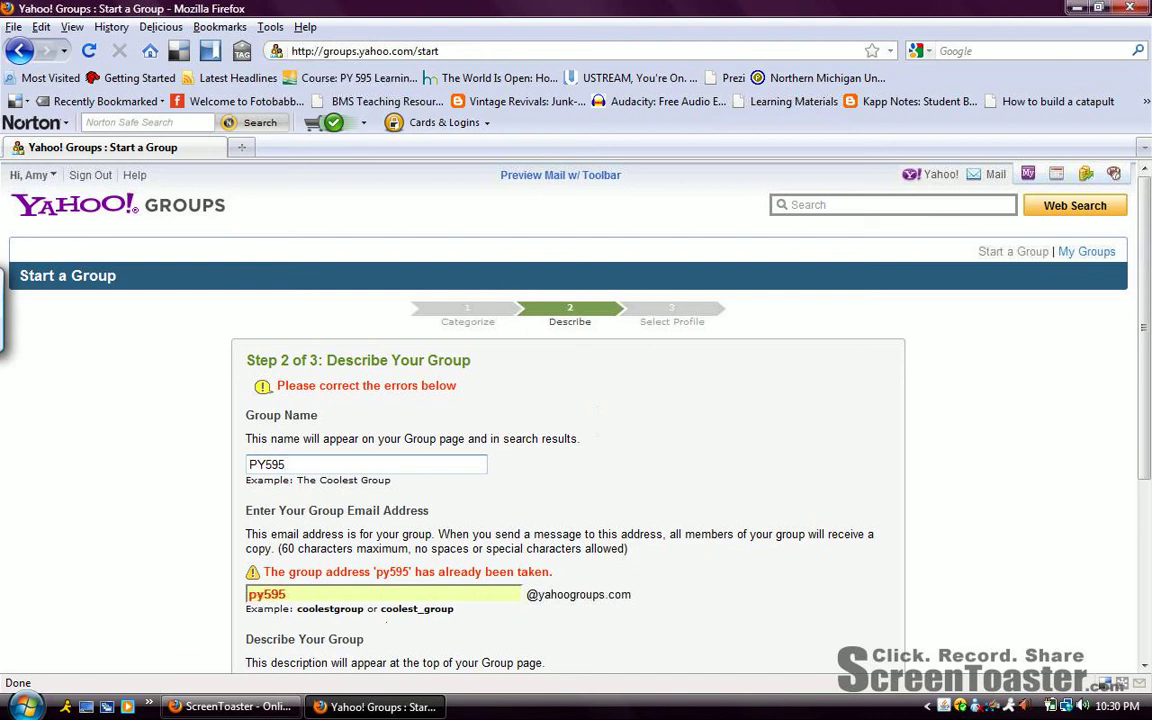
Change the group email address from py595 to nmupy595.
left_click(248, 594)
left_click_drag(249, 597, 286, 590)
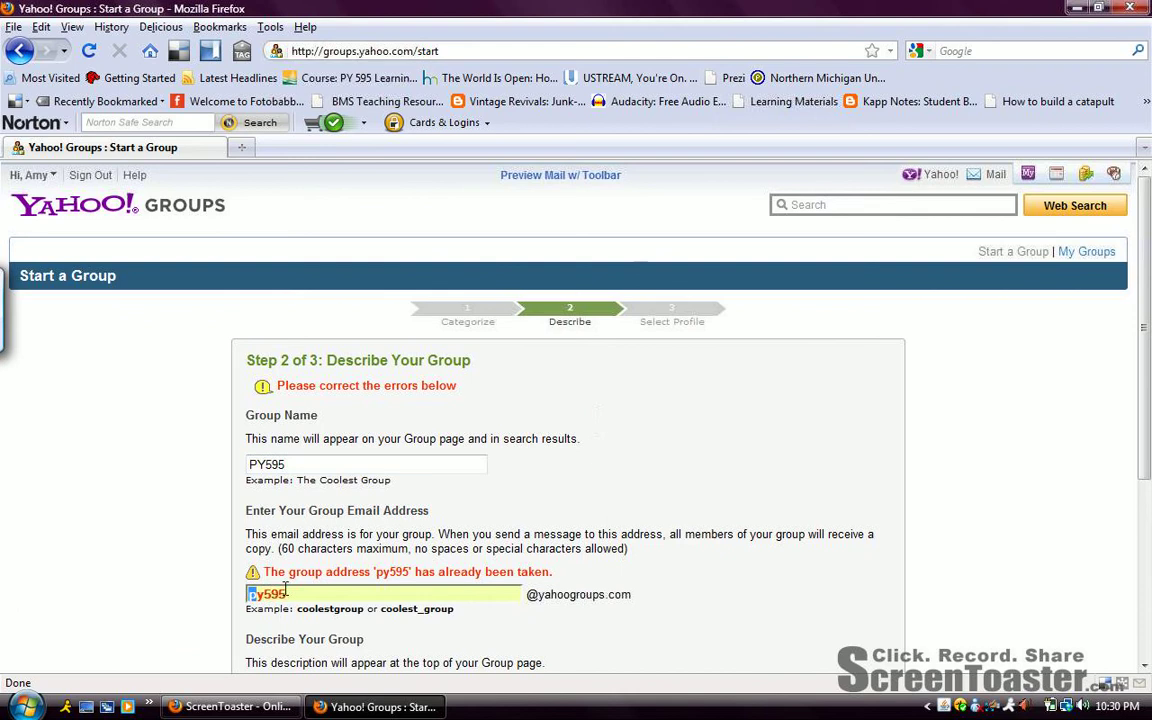
key("Right")
key("Left")
type("nmu")
Rename the group to NMU PY595 and resubmit the details.
left_click_drag(1145, 419, 1145, 420)
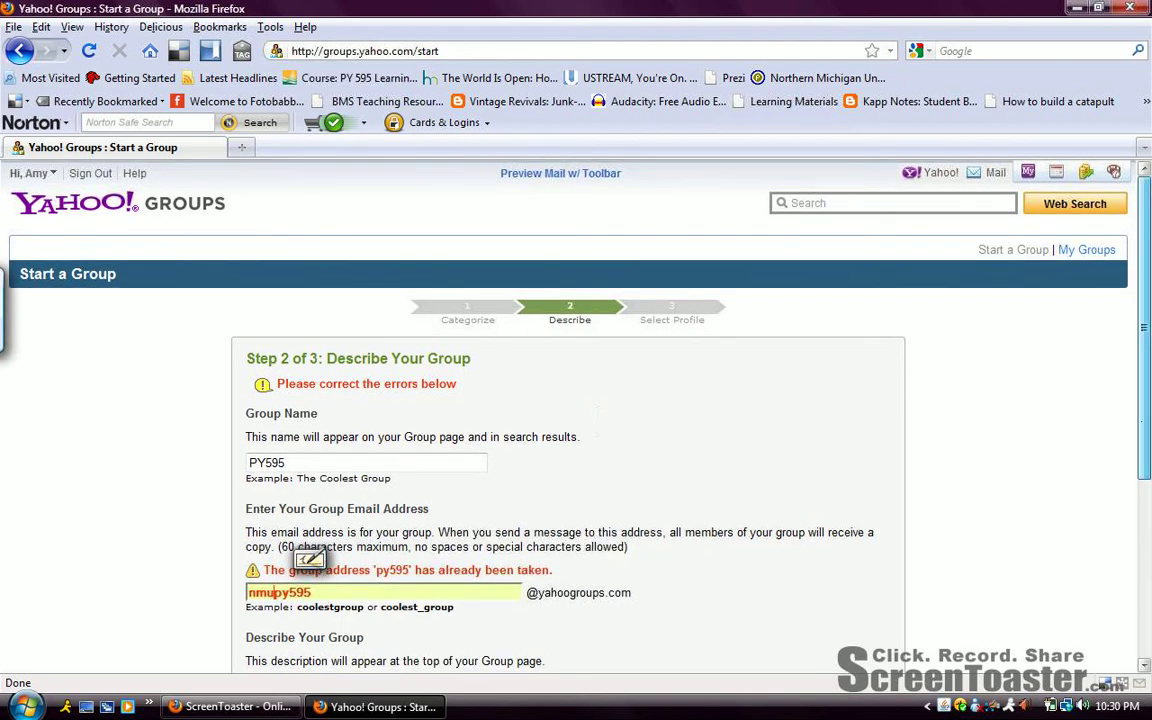
scroll(310, 558, "down", 4)
left_click(250, 242)
type("NMU")
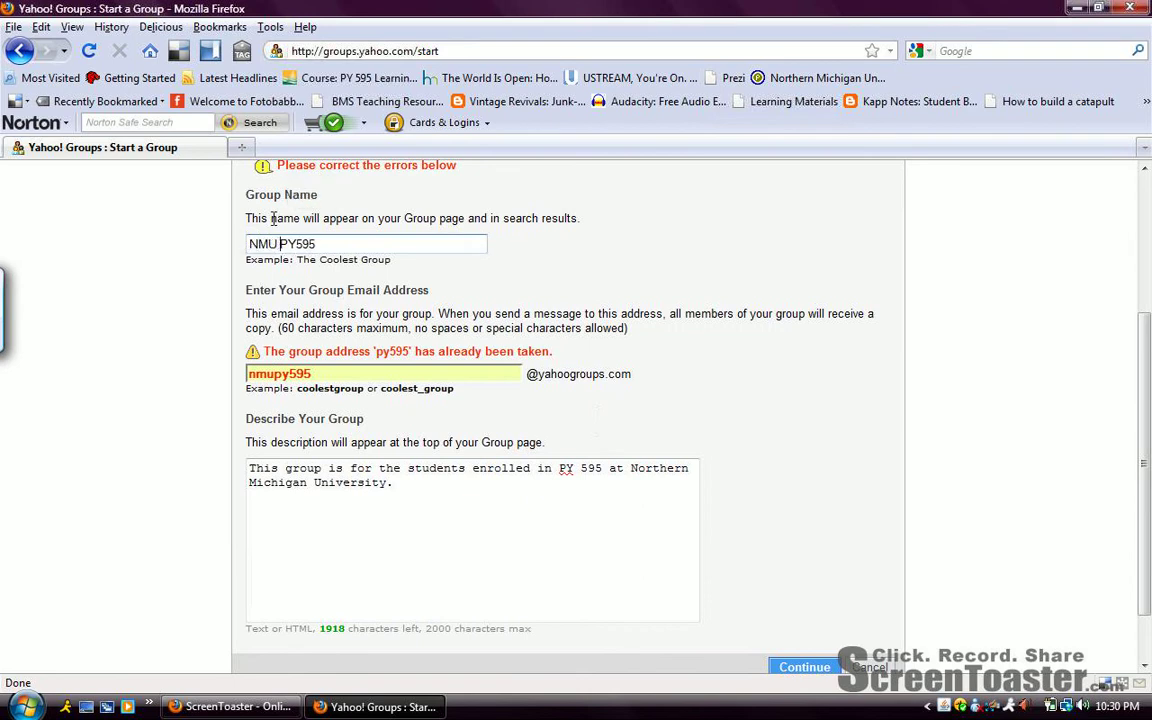
left_click(826, 666)
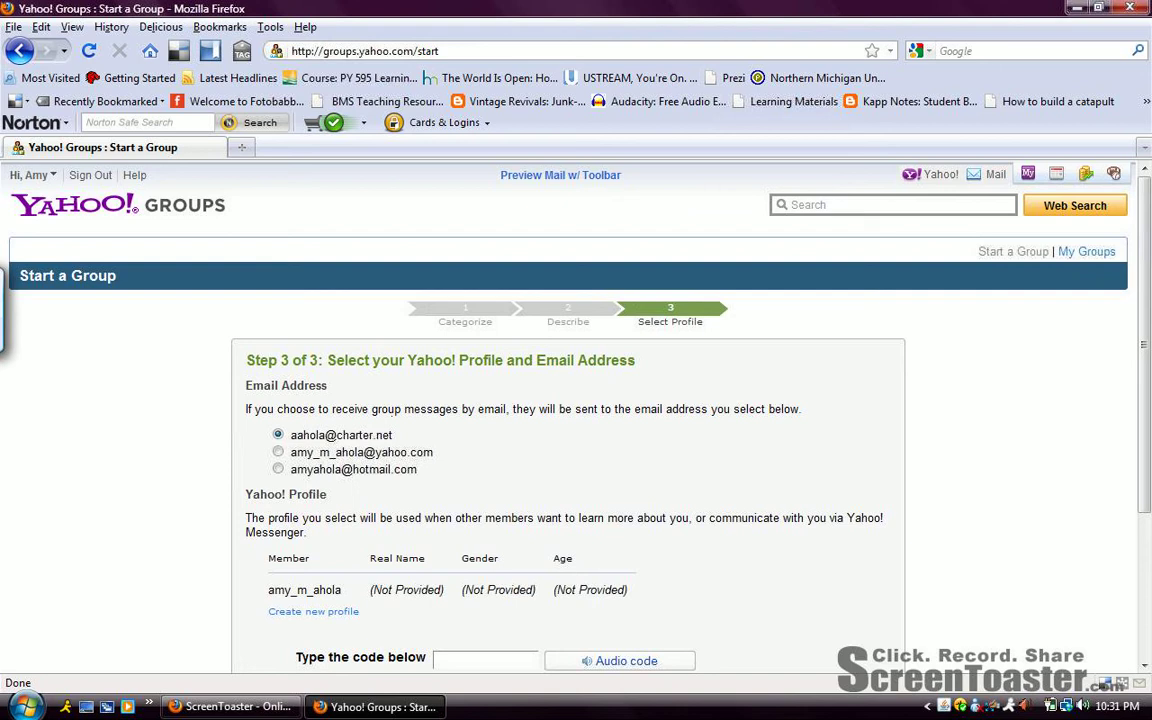
Send group messages to the third listed address, enter the verification code, and create the group.
left_click(278, 469)
scroll(278, 469, "down", 1)
scroll(576, 420, "down", 1)
scroll(1140, 357, "down", 4)
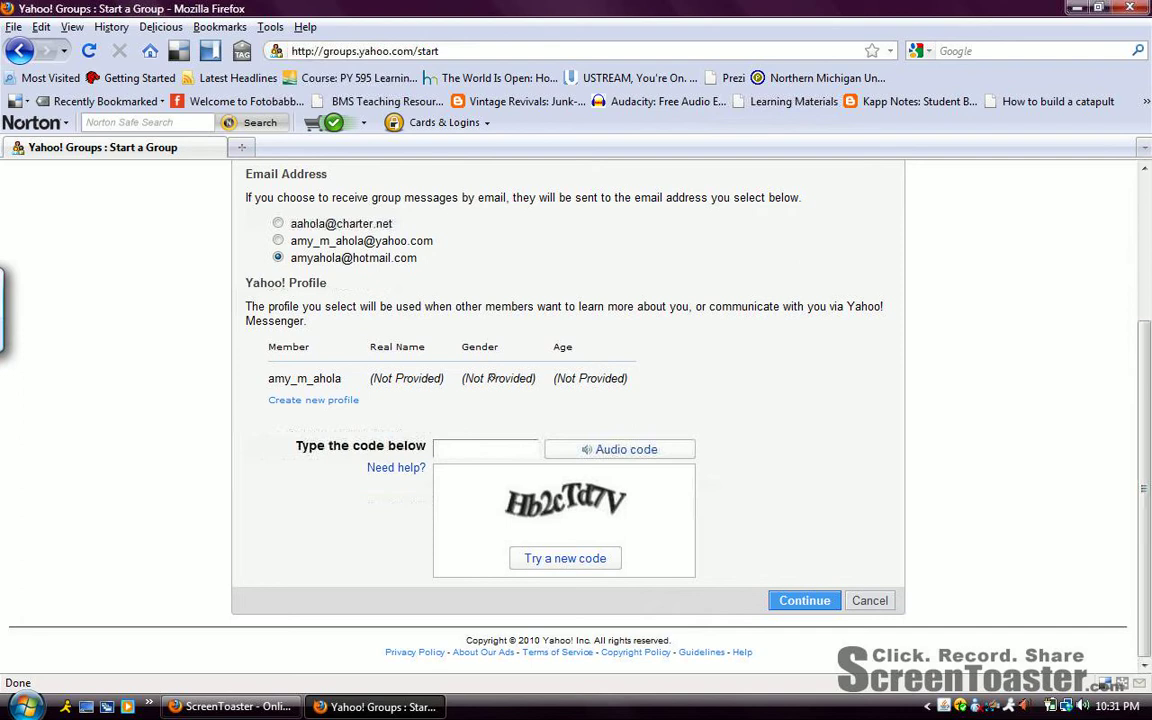
left_click(460, 450)
type("Hb2cTd7V")
left_click(812, 601)
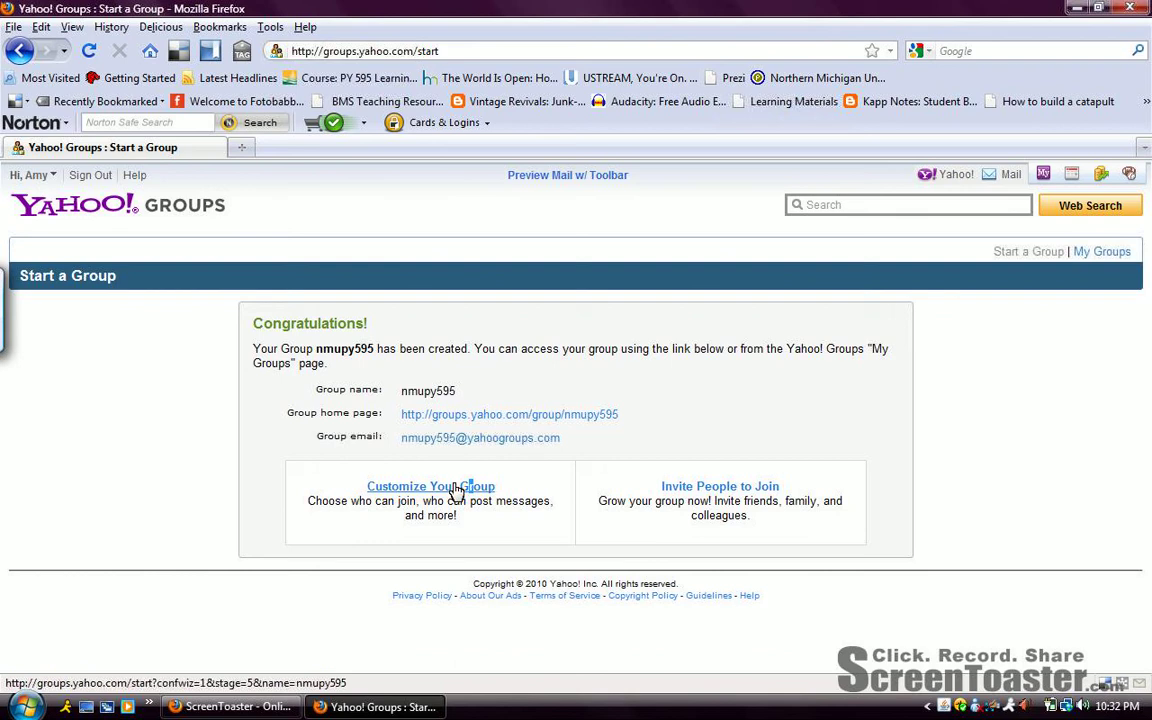
left_click(402, 486)
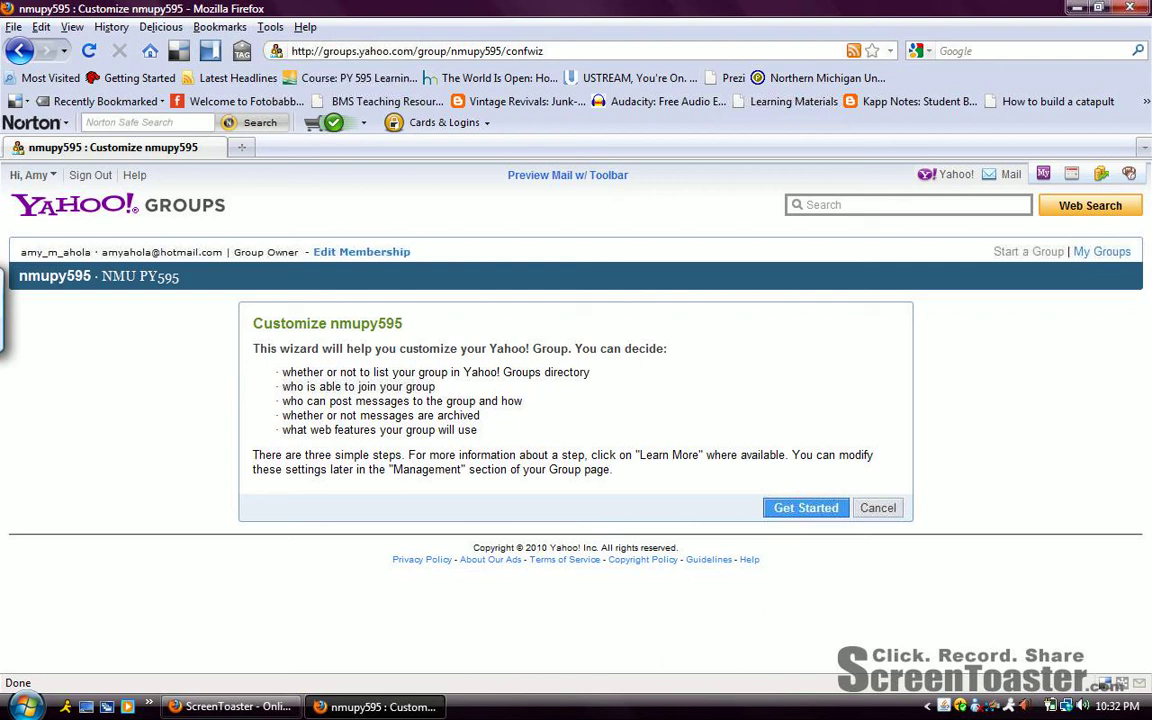
Start customizing, keep the group listed in the directory, and require approval for new members.
left_click(806, 508)
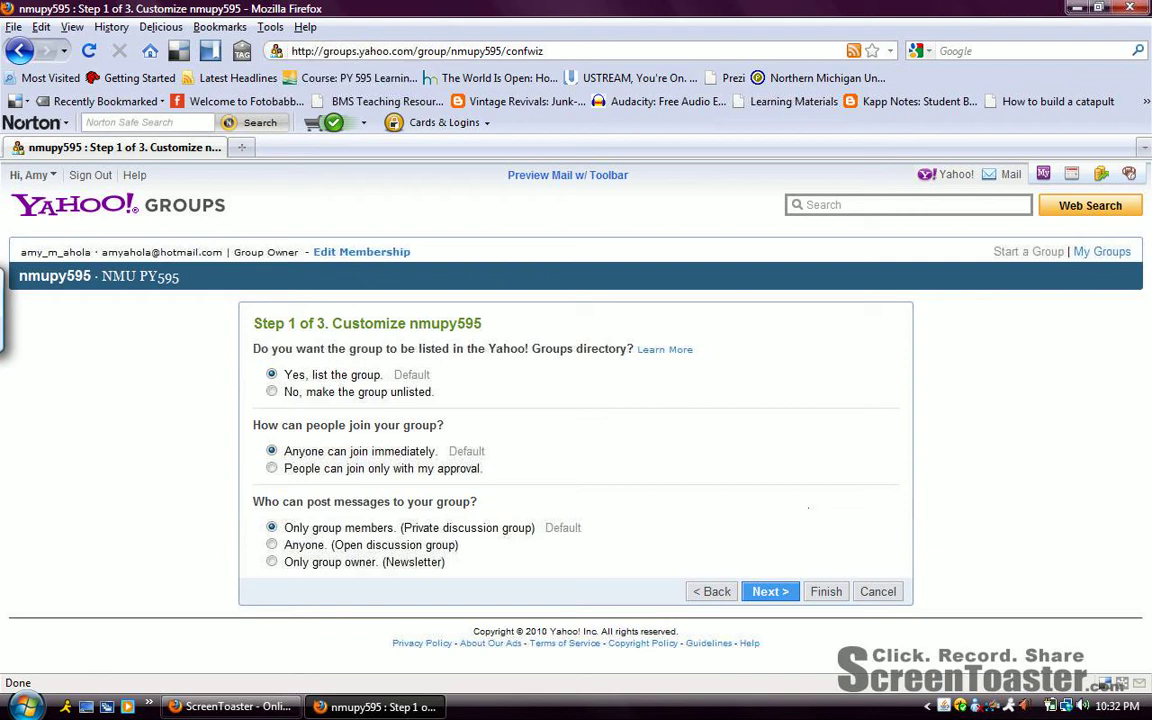
left_click(271, 391)
left_click(271, 467)
left_click(271, 374)
Advance through Steps 1 and 2, keeping the default message and web-feature settings.
left_click(769, 583)
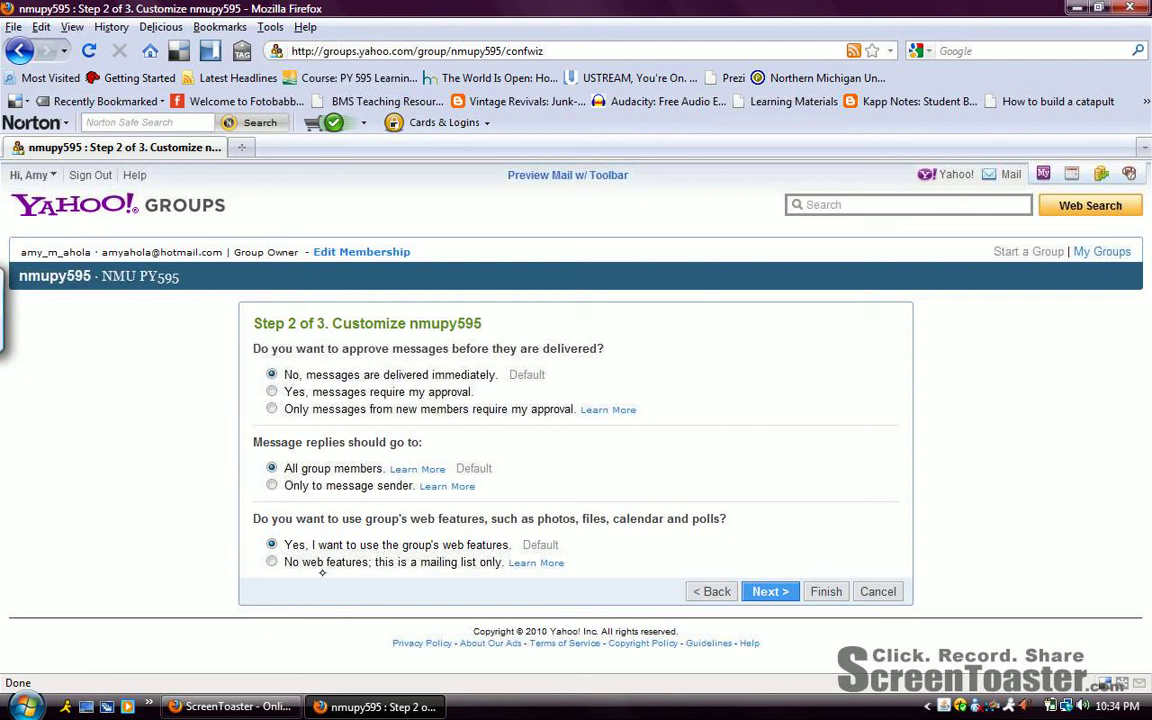
left_click(771, 591)
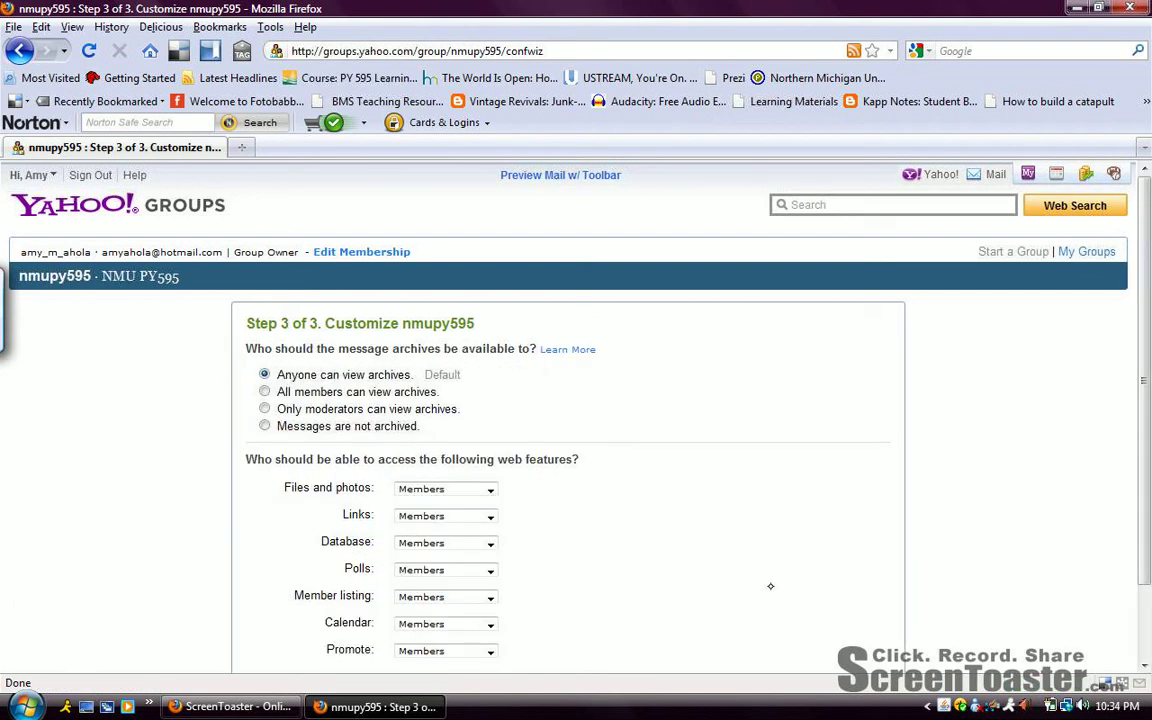
Let all members view message archives, keep files and photos access at Members, and finish customizing.
scroll(1147, 294, "down", 2)
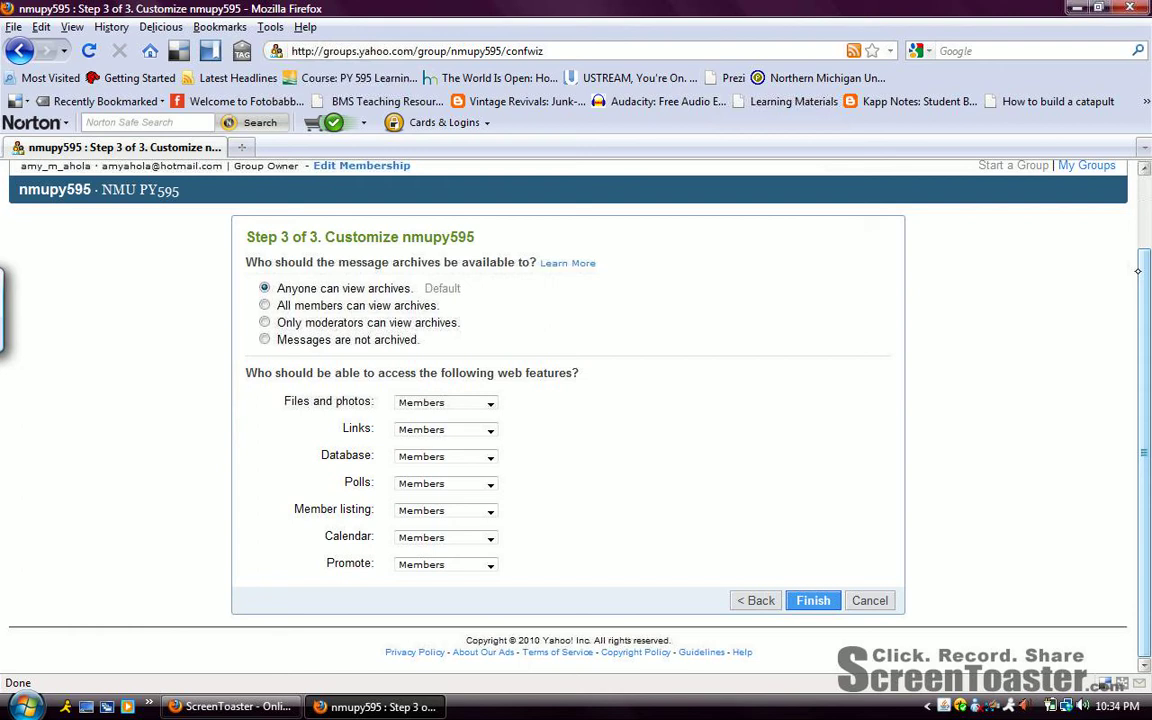
left_click(264, 305)
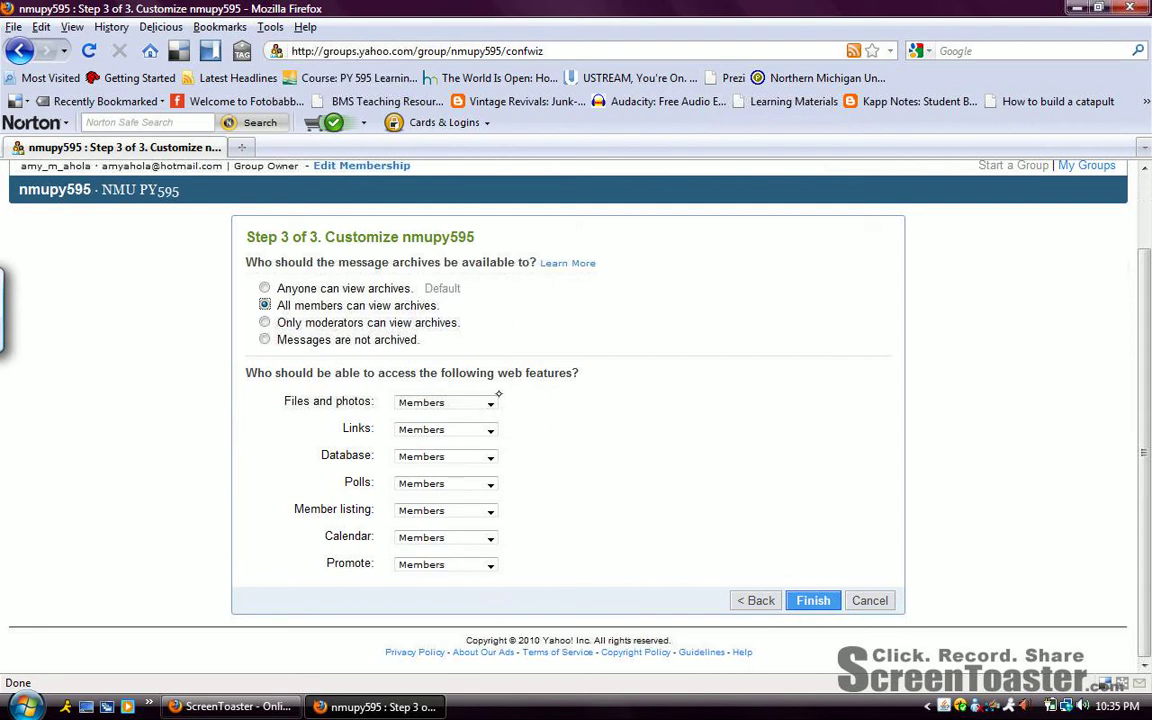
left_click(489, 401)
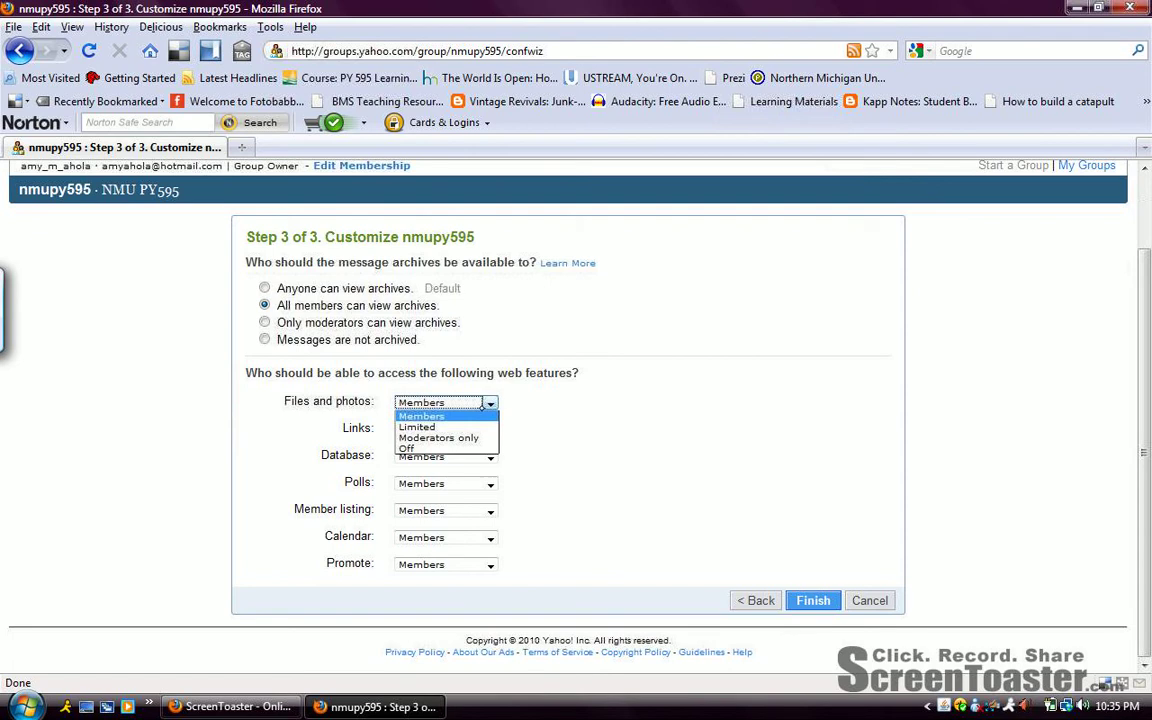
left_click(491, 402)
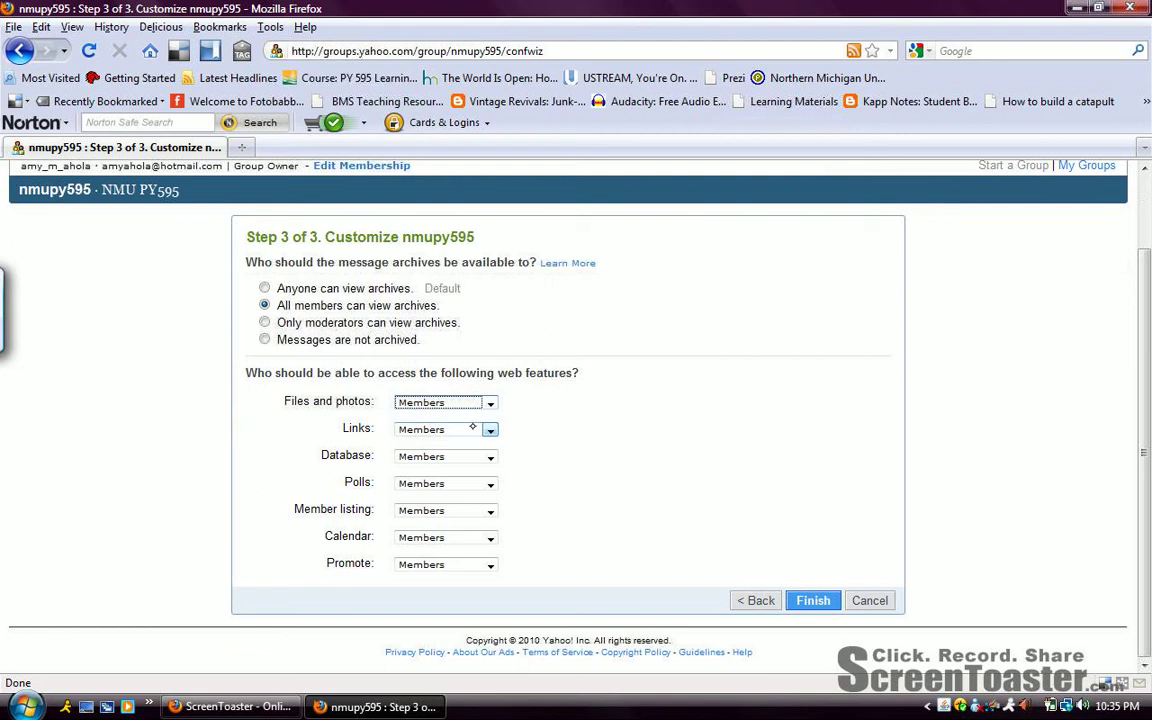
left_click(821, 599)
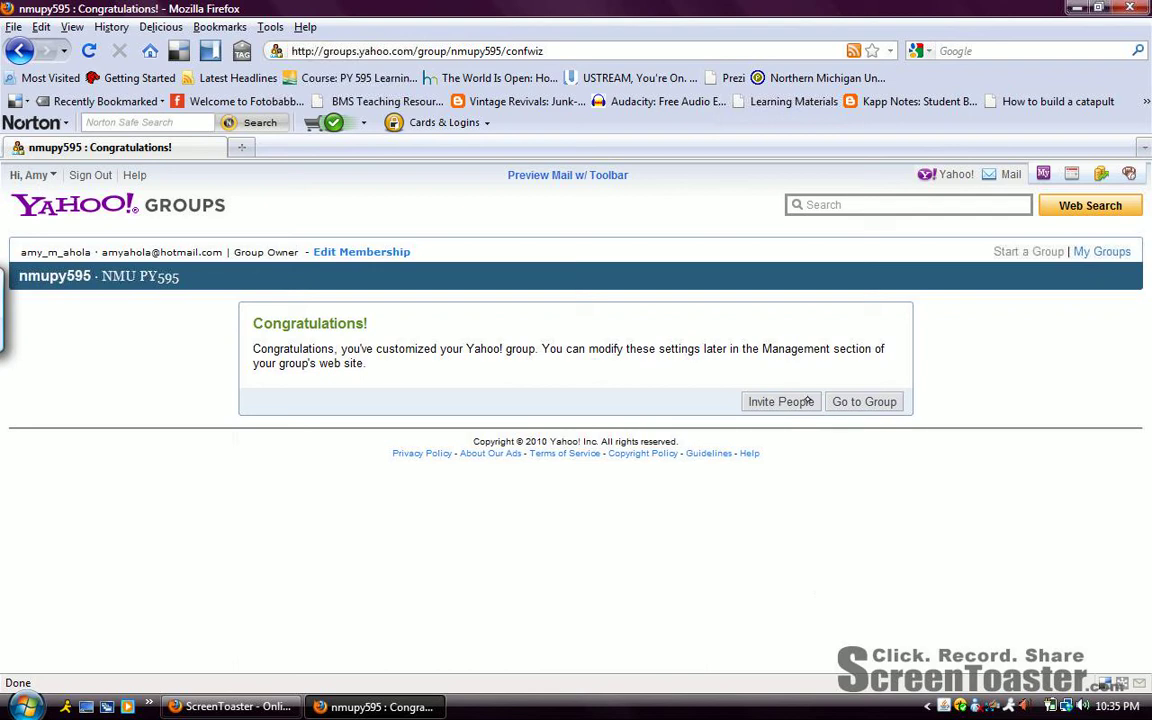
Enter one invitee's e-mail address on the Invite People page and submit it for review.
left_click(780, 401)
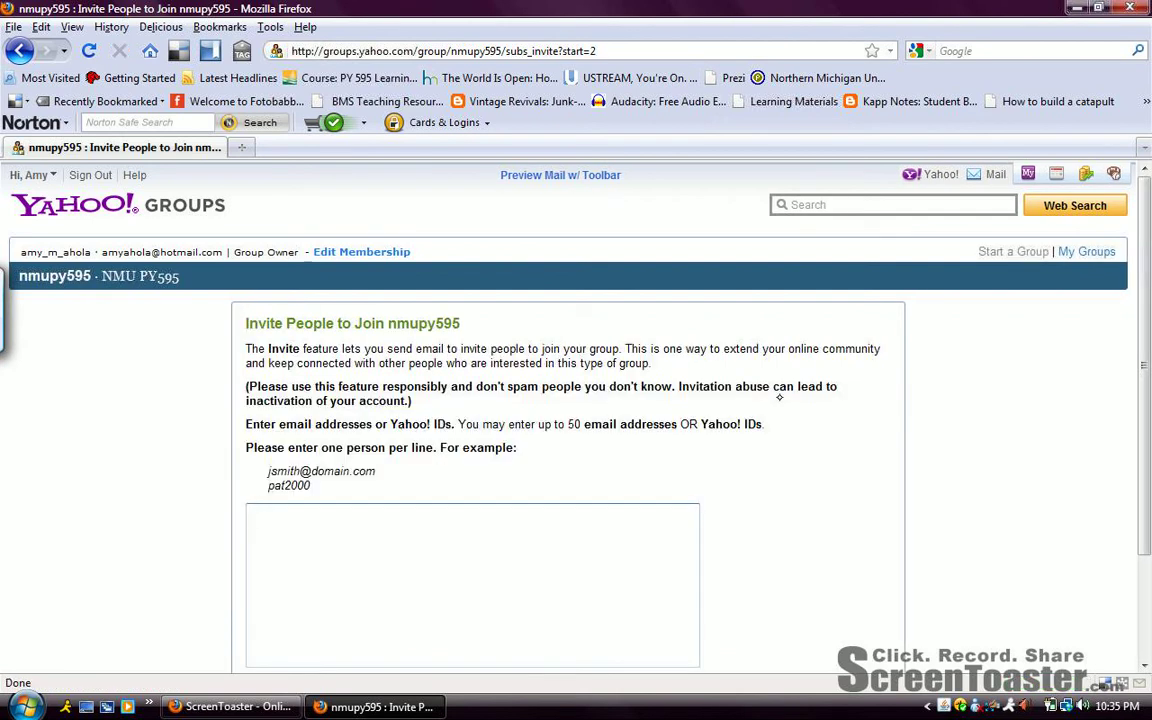
scroll(1148, 243, "down", 1)
left_click_drag(1141, 267, 1134, 329)
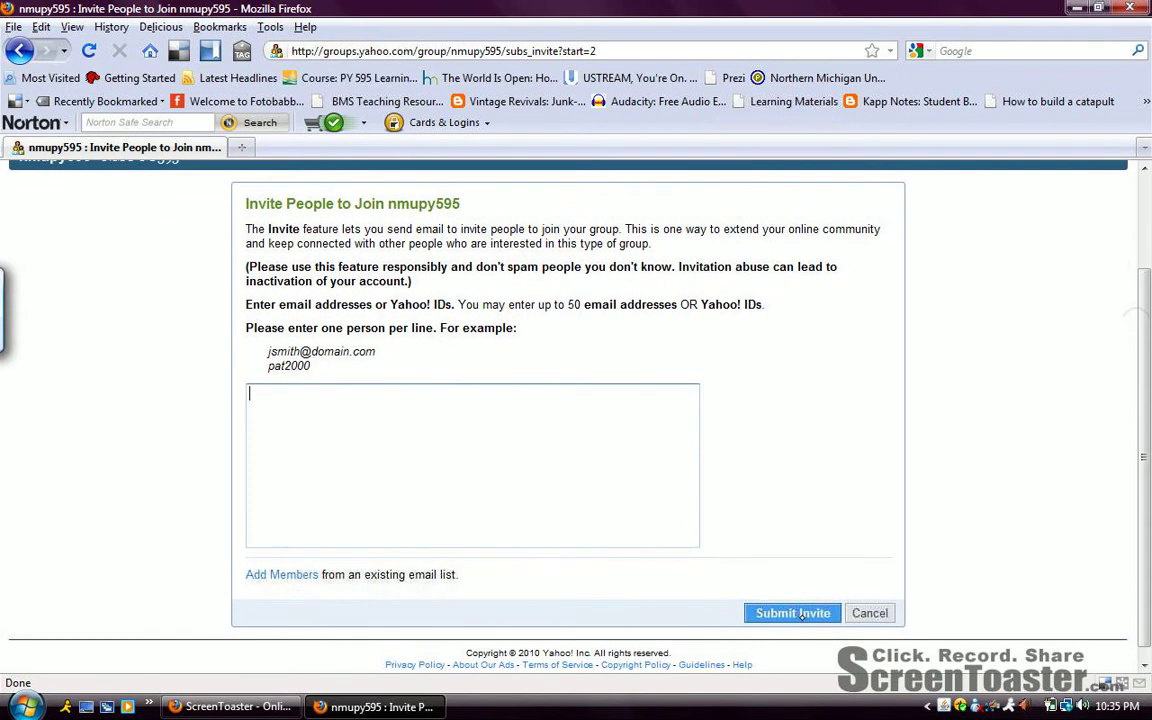
left_click(837, 613)
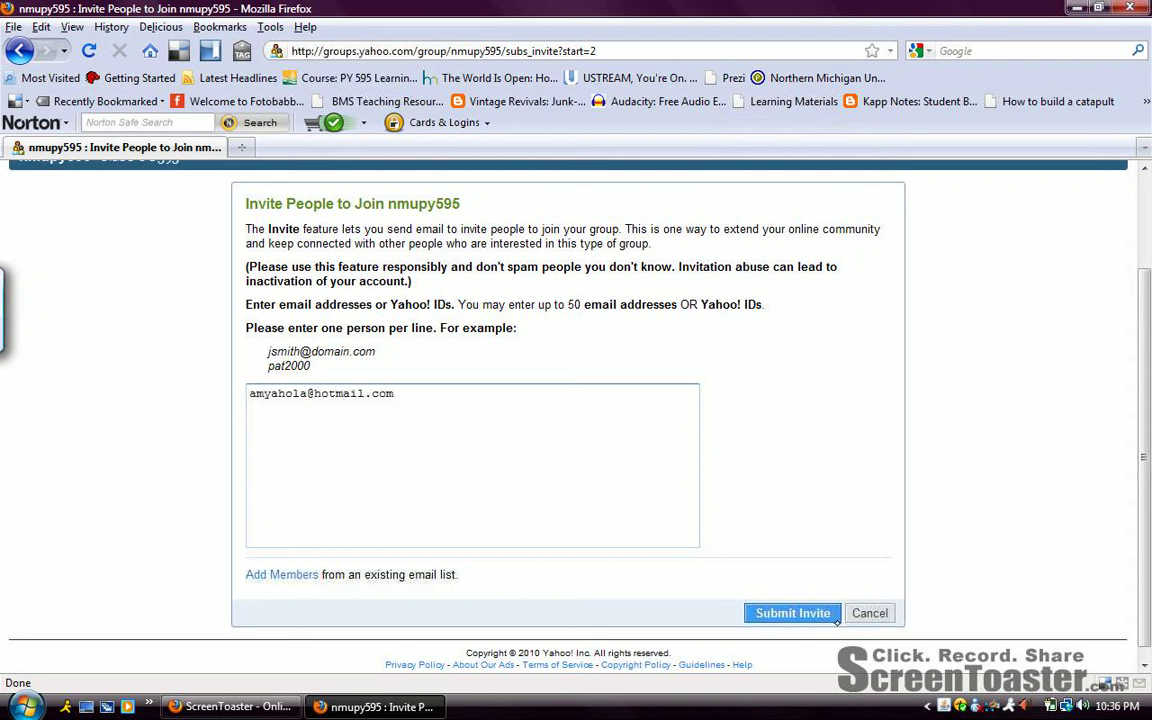
left_click(815, 613)
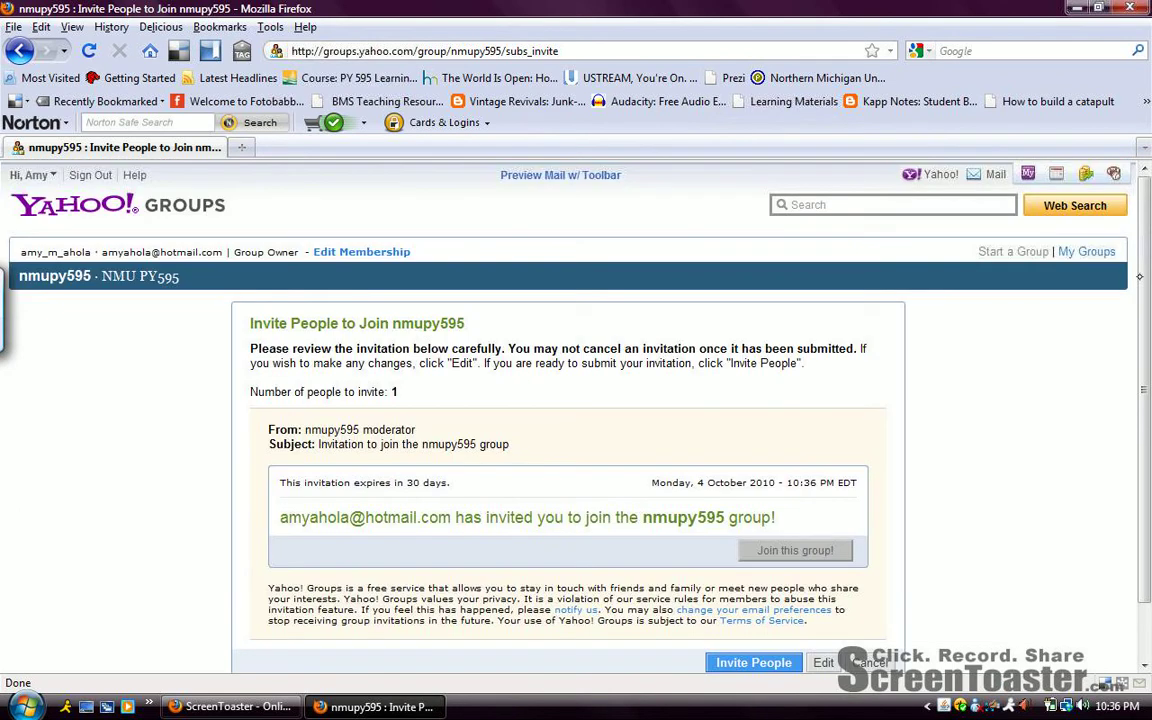
Send the reviewed invitation; results show 0 invited and 1 address already a member.
scroll(812, 533, "down", 1)
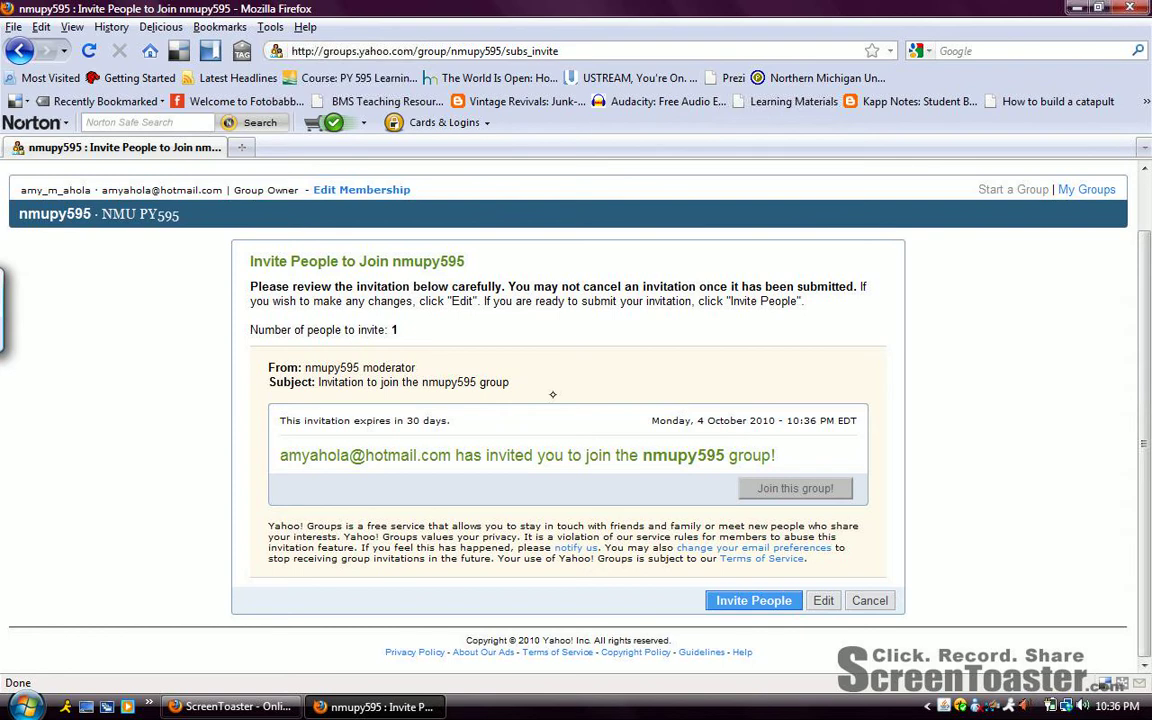
left_click(750, 603)
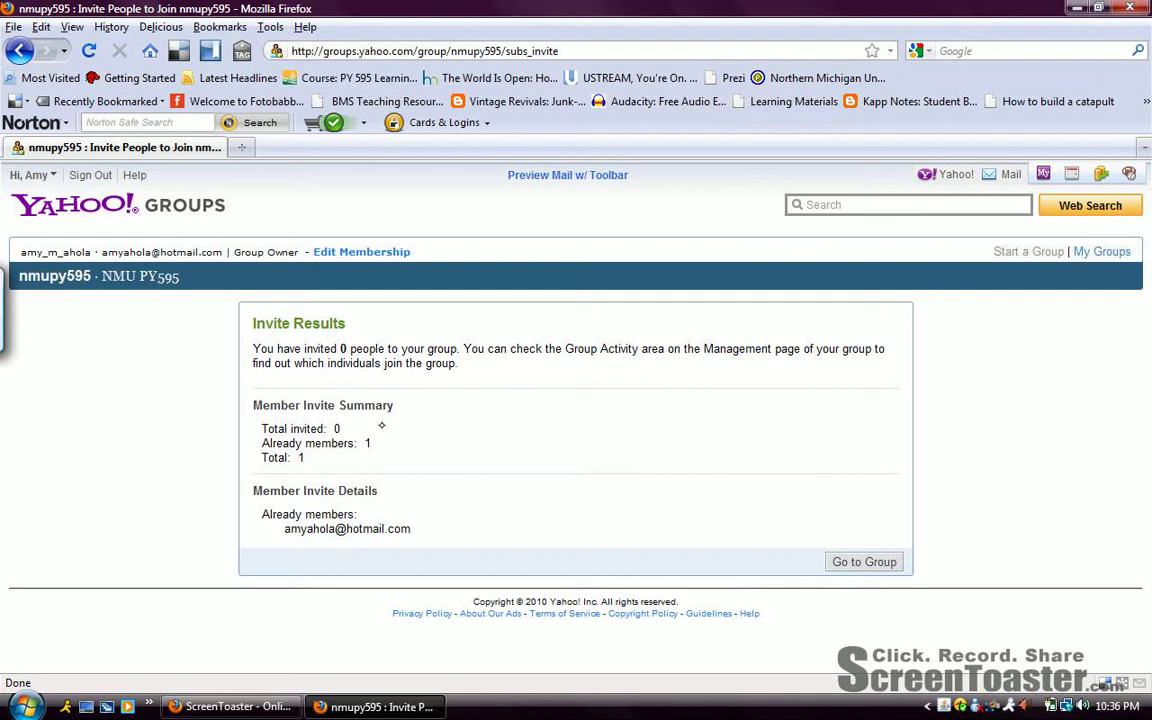
Go to the nmupy595 home page and scroll to its PY 595 description.
left_click(866, 562)
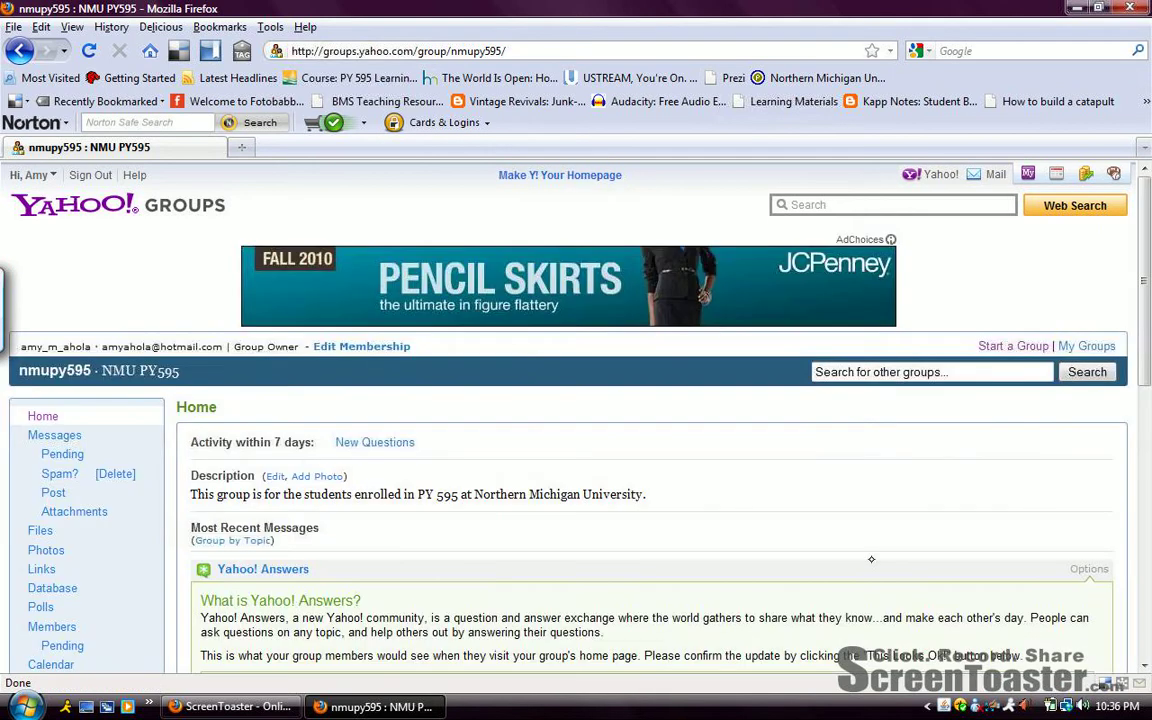
left_click_drag(1141, 180, 1141, 234)
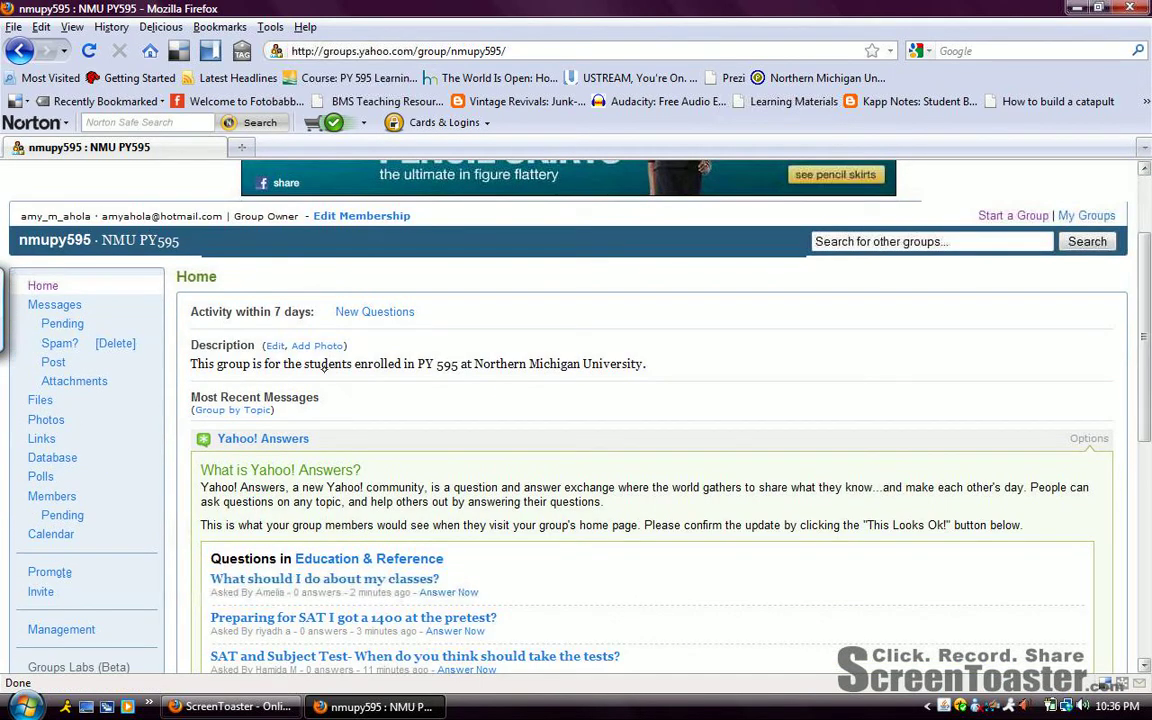